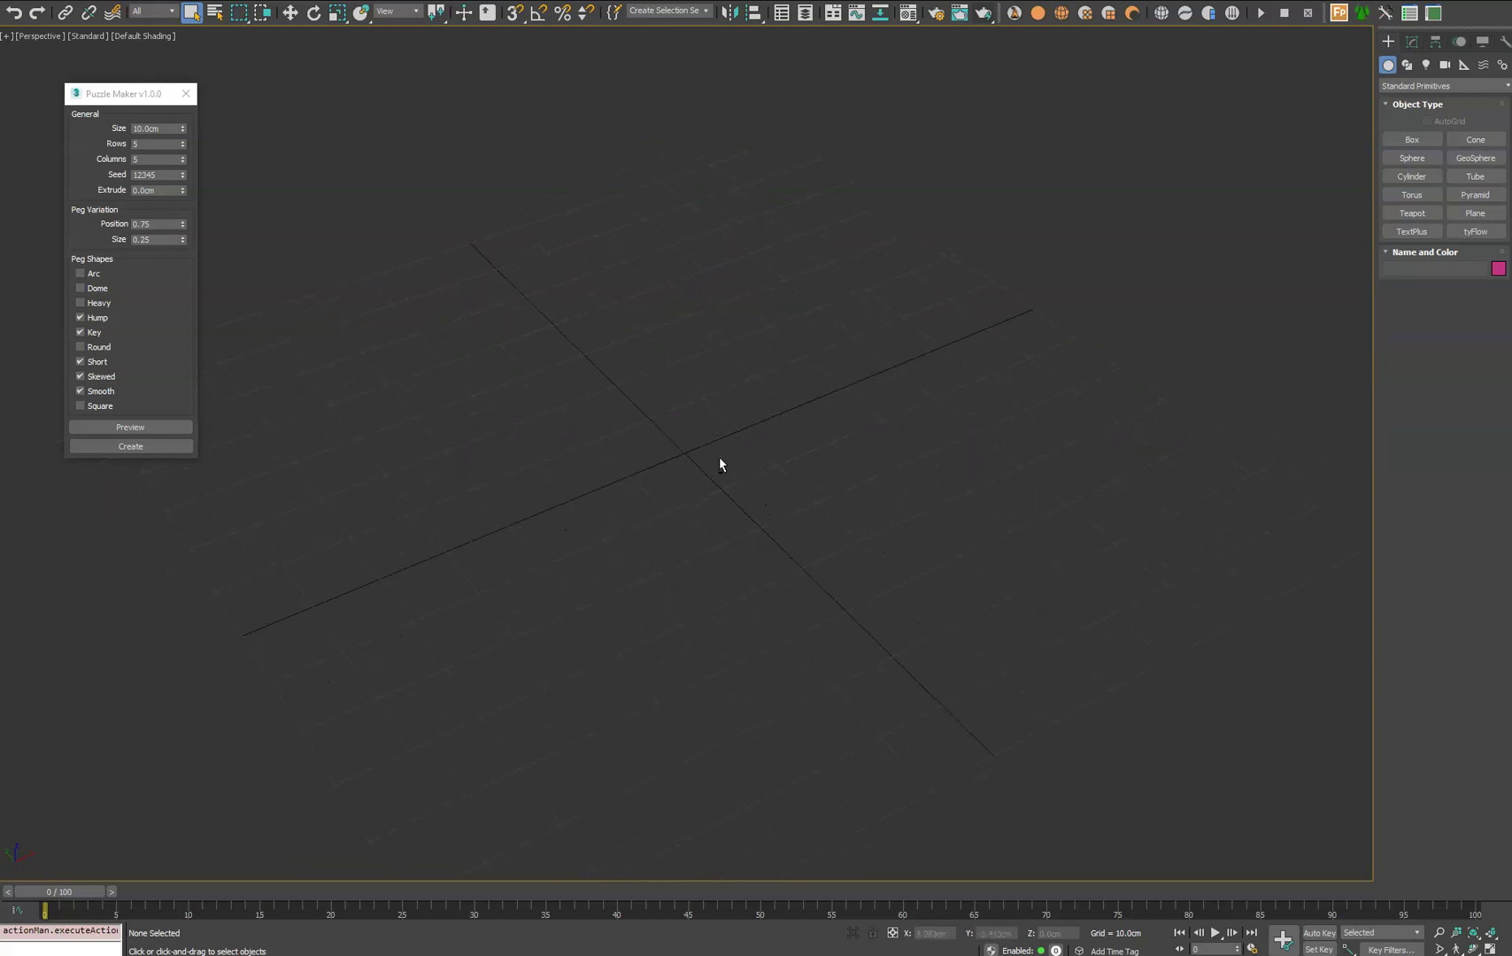
Turn on the live preview of the puzzle in the viewport
{"action": "scroll", "coordinate": [609, 480], "scroll_direction": "up", "scroll_amount": 1}
{"action": "scroll", "coordinate": [712, 448], "scroll_direction": "up", "scroll_amount": 2}
{"action": "left_click", "coordinate": [181, 427]}
{"action": "scroll", "coordinate": [739, 429], "scroll_direction": "up", "scroll_amount": 2}
{"action": "middle_click_drag", "start_coordinate": [847, 496], "coordinate": [849, 412], "text": "alt"}
{"action": "scroll", "coordinate": [803, 406], "scroll_direction": "up", "scroll_amount": 1}
Inspect the modifier settings of one preview piece at the puzzle's edge, and deselect it
{"action": "left_click", "coordinate": [820, 270]}
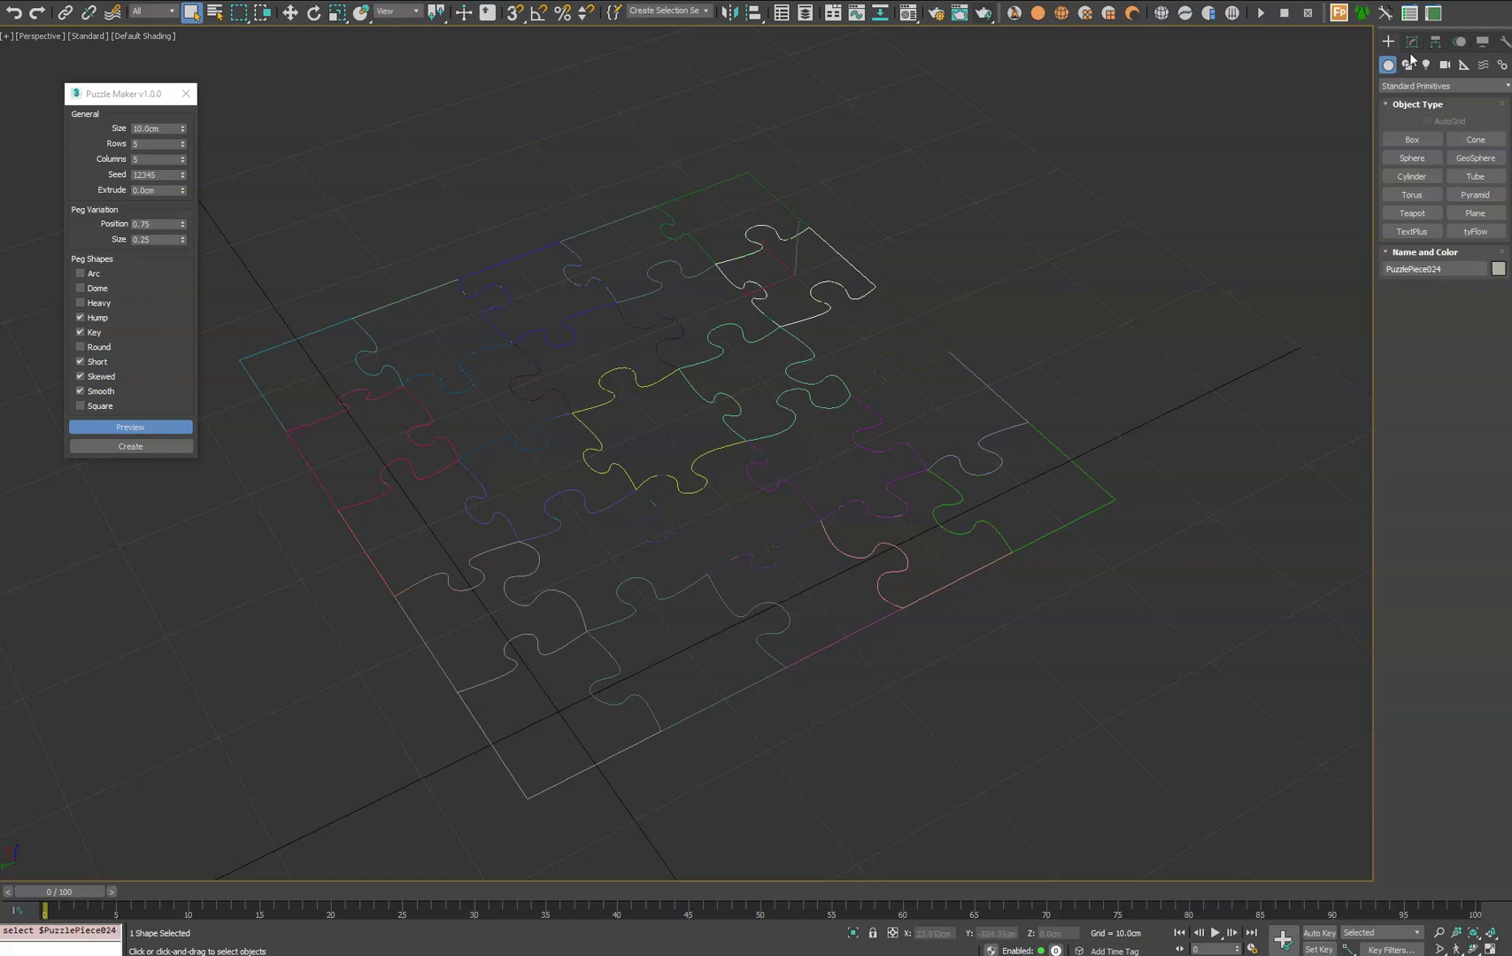
{"action": "left_click", "coordinate": [1412, 42]}
{"action": "left_click", "coordinate": [1388, 44]}
{"action": "left_click", "coordinate": [1021, 158]}
{"action": "middle_click_drag", "start_coordinate": [886, 253], "coordinate": [883, 283], "text": "alt"}
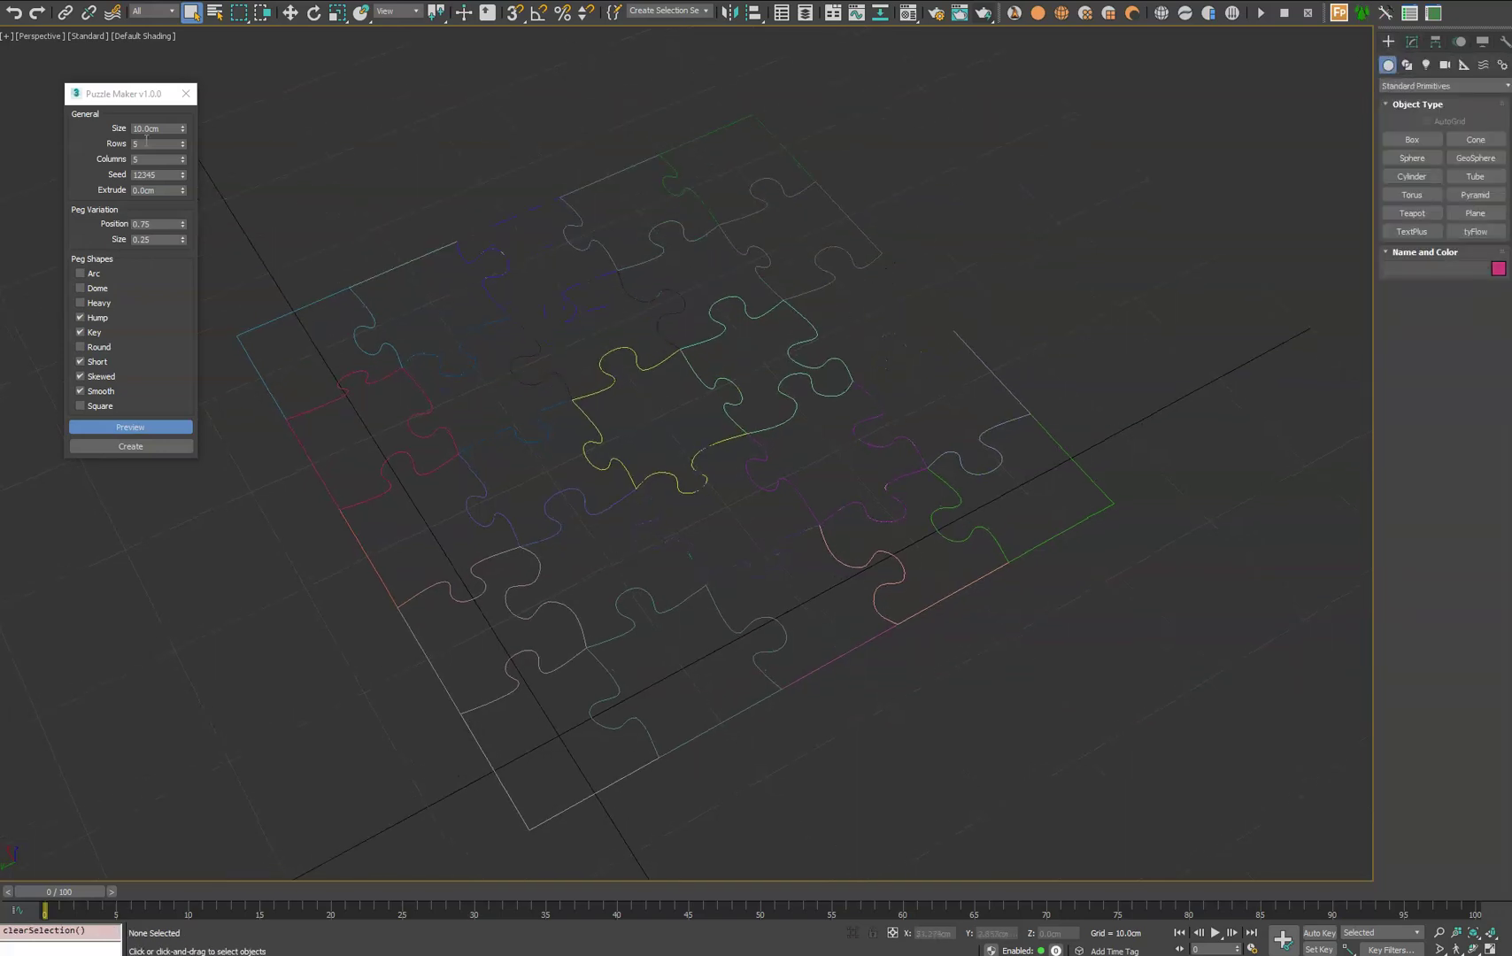
Set the puzzle's piece size to 7.3 cm
{"action": "mouse_move", "coordinate": [183, 130]}
{"action": "left_mouse_down"}
{"action": "mouse_move", "coordinate": [182, 95]}
{"action": "mouse_move", "coordinate": [183, 143]}
{"action": "left_mouse_up"}
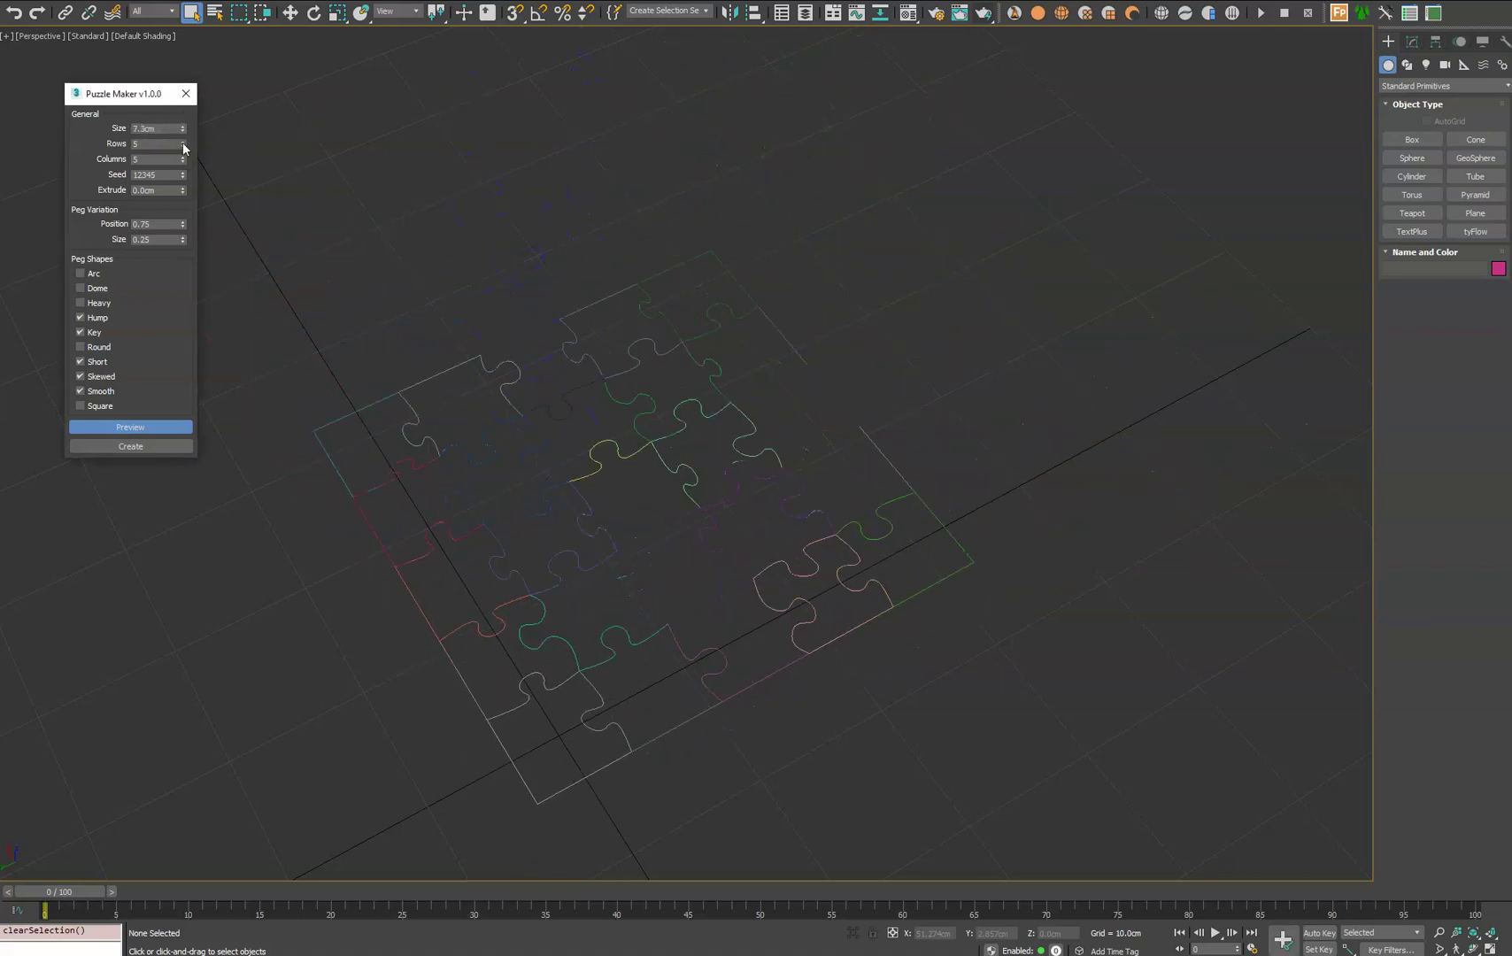
Try a bigger grid with 8 rows and additional columns, and restore both rows and columns to 5
{"action": "left_click", "coordinate": [182, 142]}
{"action": "left_click", "coordinate": [182, 142]}
{"action": "left_click", "coordinate": [183, 142]}
{"action": "left_click", "coordinate": [184, 156]}
{"action": "left_click", "coordinate": [184, 157]}
{"action": "left_click", "coordinate": [183, 162]}
{"action": "left_click", "coordinate": [183, 162]}
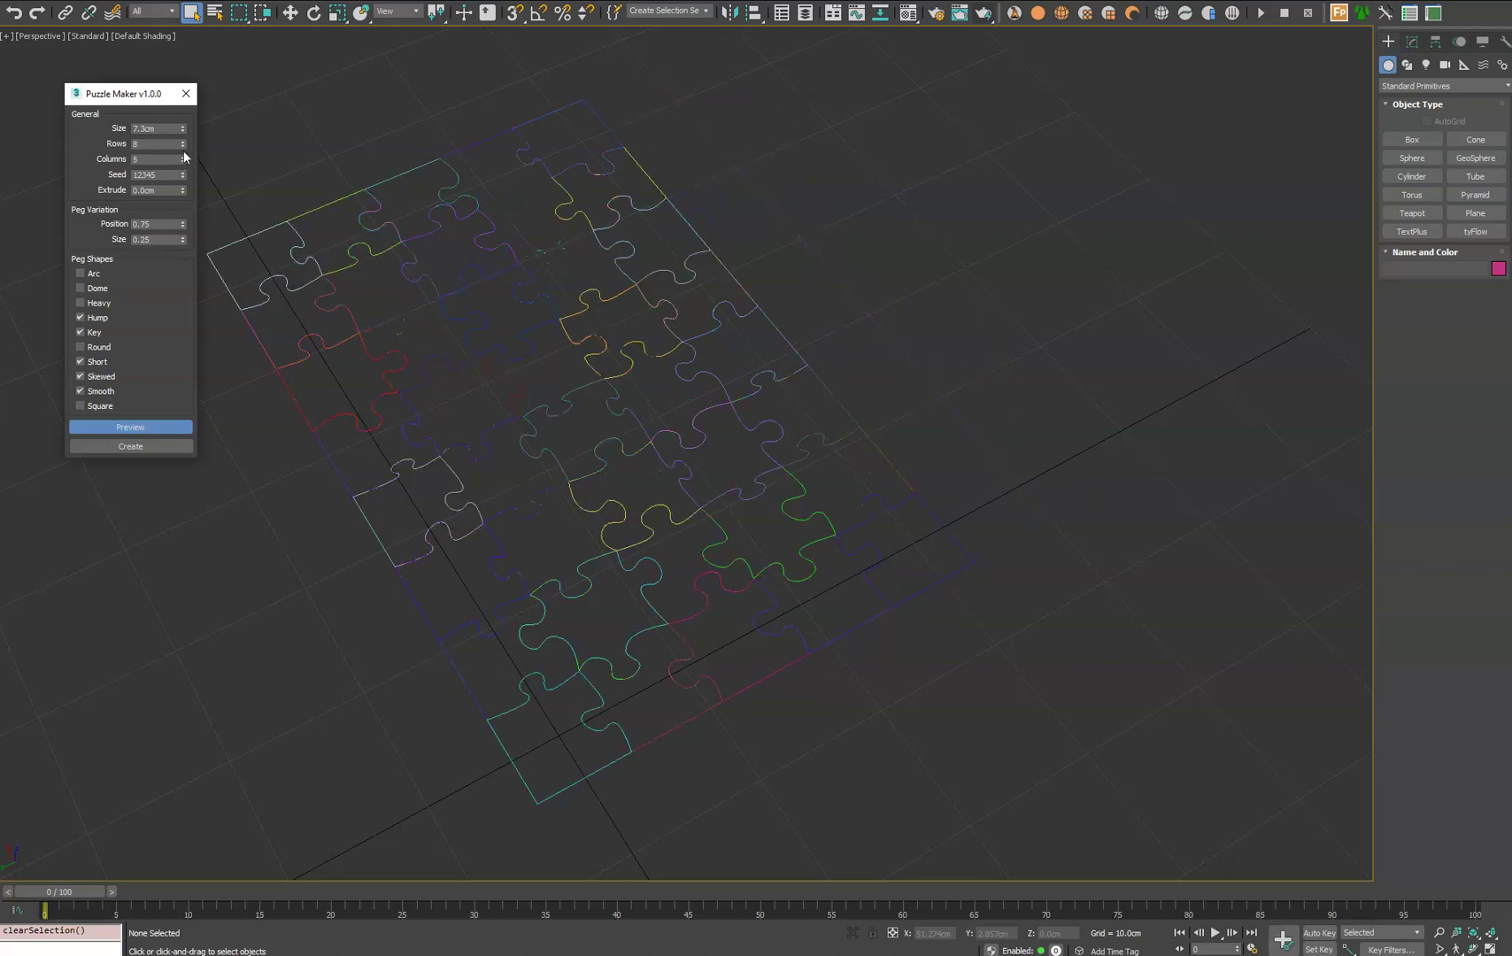
{"action": "left_click", "coordinate": [183, 147]}
{"action": "left_click", "coordinate": [184, 148]}
{"action": "left_click", "coordinate": [182, 147]}
Change the puzzle's random seed to 12358
{"action": "double_click", "coordinate": [130, 174]}
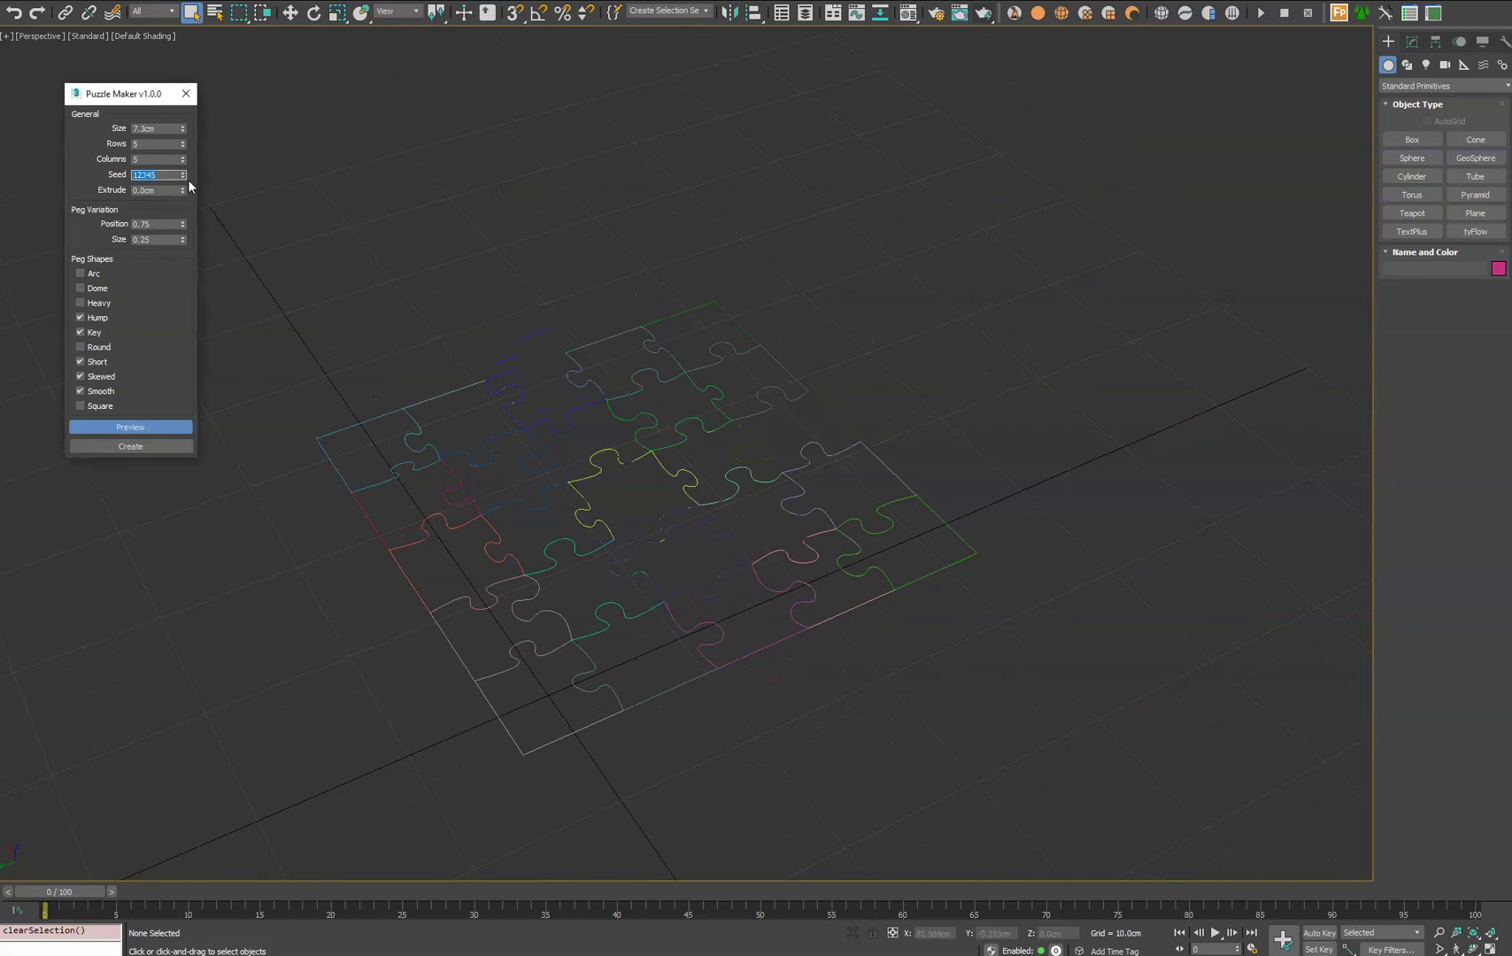
{"action": "left_click_drag", "start_coordinate": [185, 180], "coordinate": [184, 168]}
{"action": "scroll", "coordinate": [587, 443], "scroll_direction": "up", "scroll_amount": 2}
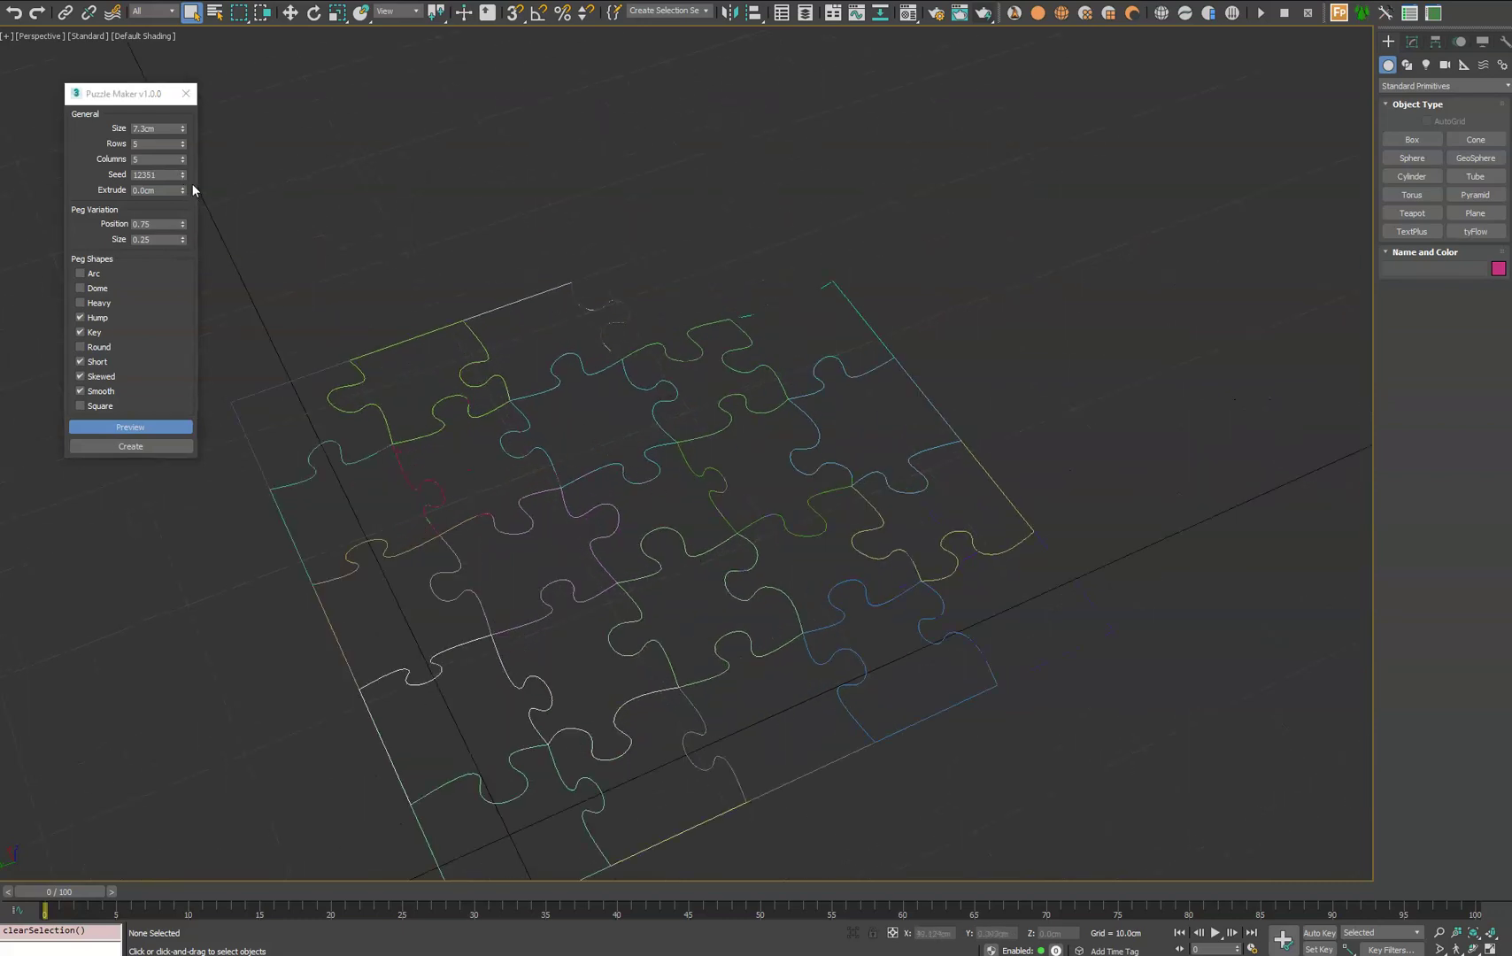
{"action": "left_click", "coordinate": [184, 172]}
{"action": "left_click", "coordinate": [183, 172]}
{"action": "left_click", "coordinate": [183, 172]}
Set the puzzle's extrude amount to 1 cm
{"action": "left_click_drag", "start_coordinate": [168, 190], "coordinate": [81, 181]}
{"action": "type", "text": "1"}
{"action": "key", "text": "Return"}
Inspect the Extrude and Chamfer modifiers on one edge piece and the bevelled piece edges up close, and clear the selection
{"action": "left_click", "coordinate": [1412, 42]}
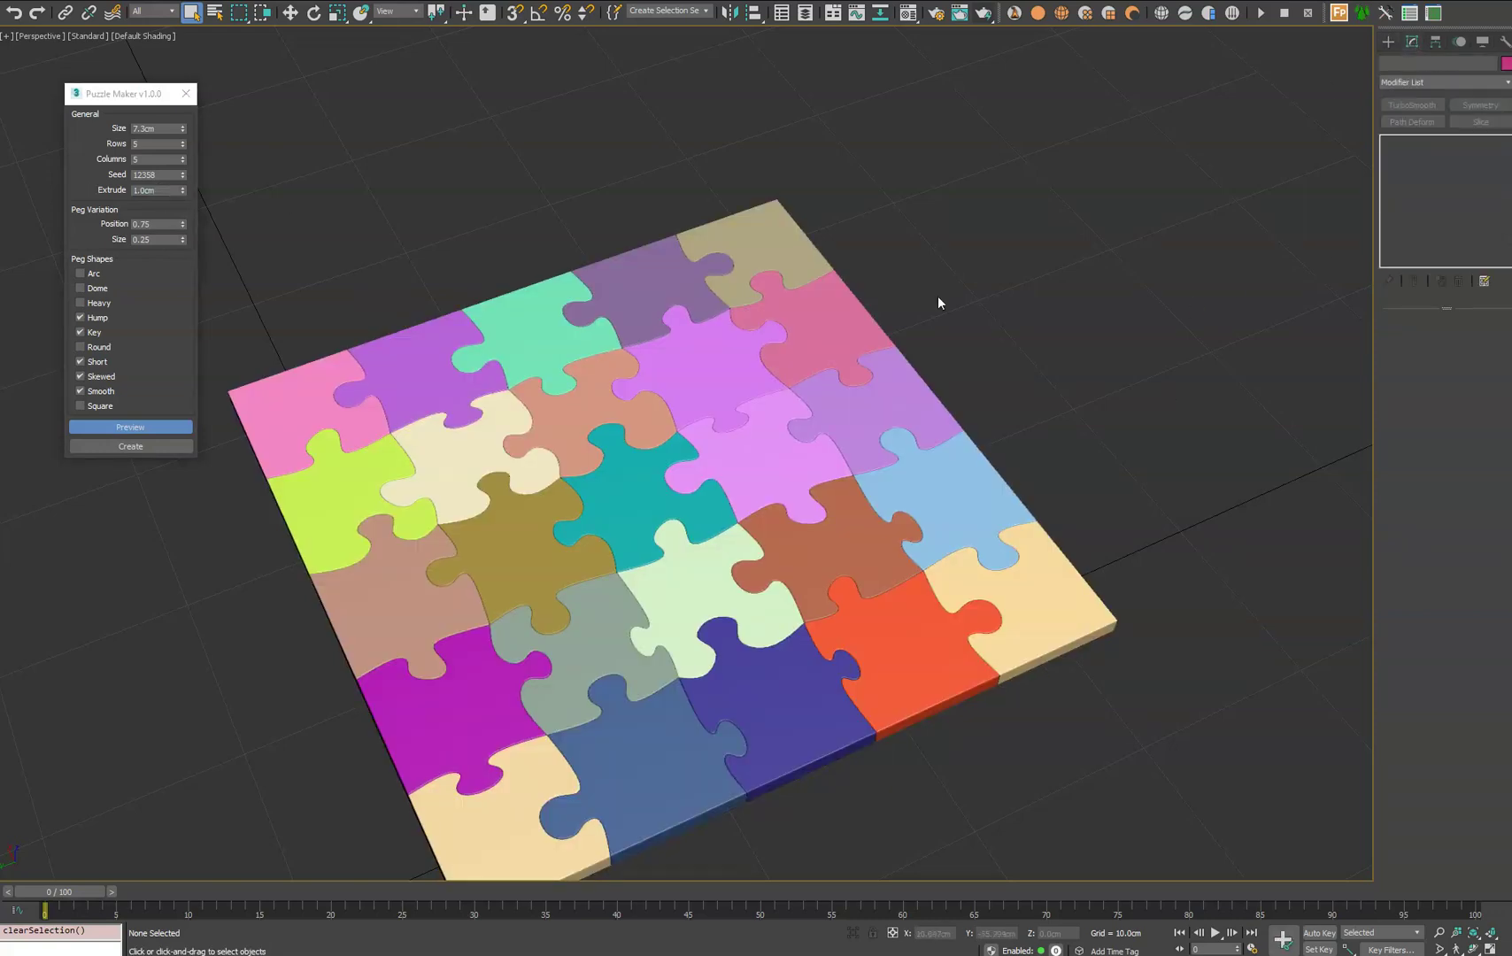
{"action": "left_click", "coordinate": [869, 415]}
{"action": "left_click", "coordinate": [1419, 155]}
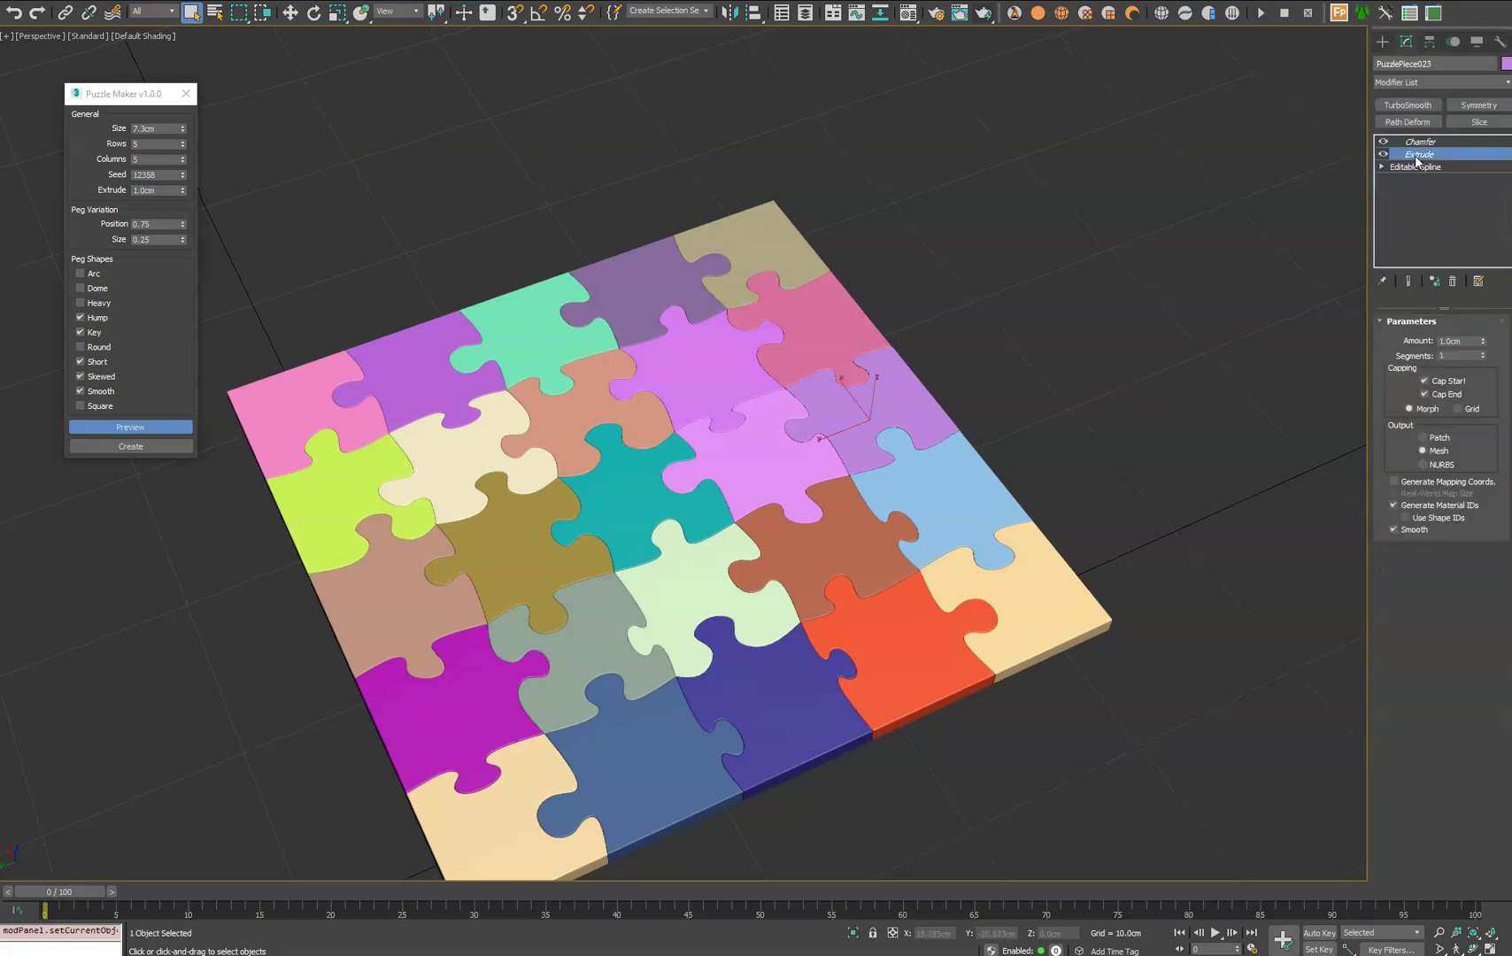
{"action": "left_click", "coordinate": [1420, 143]}
{"action": "middle_click_drag", "start_coordinate": [848, 538], "coordinate": [904, 435]}
{"action": "scroll", "coordinate": [682, 554], "scroll_direction": "up", "scroll_amount": 5}
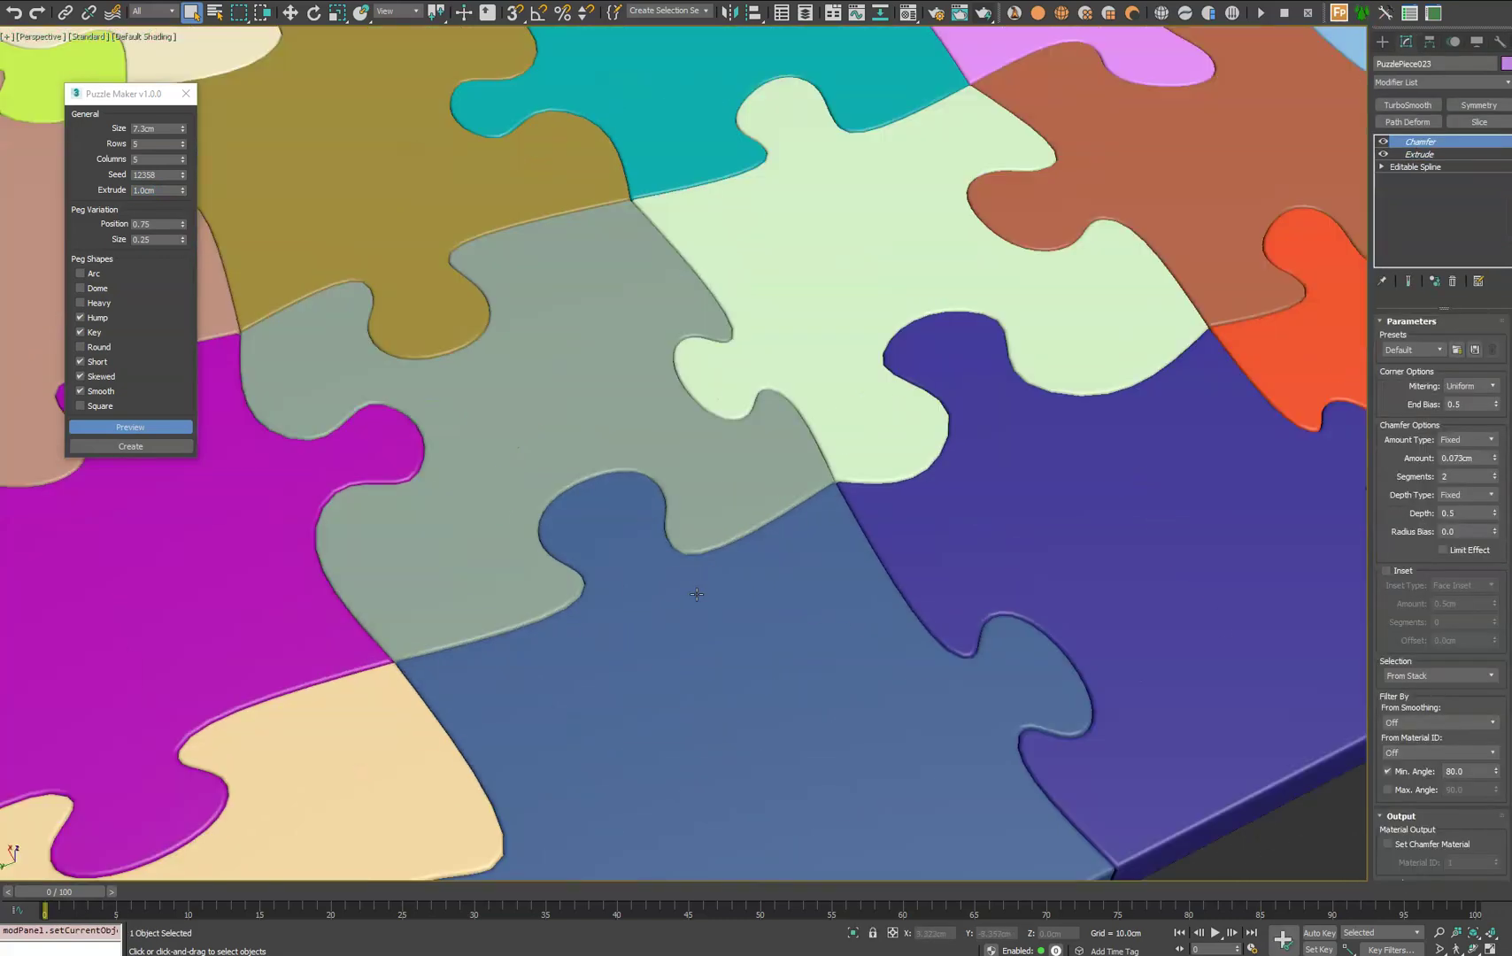
{"action": "scroll", "coordinate": [813, 509], "scroll_direction": "down", "scroll_amount": 1}
{"action": "scroll", "coordinate": [813, 515], "scroll_direction": "down", "scroll_amount": 5}
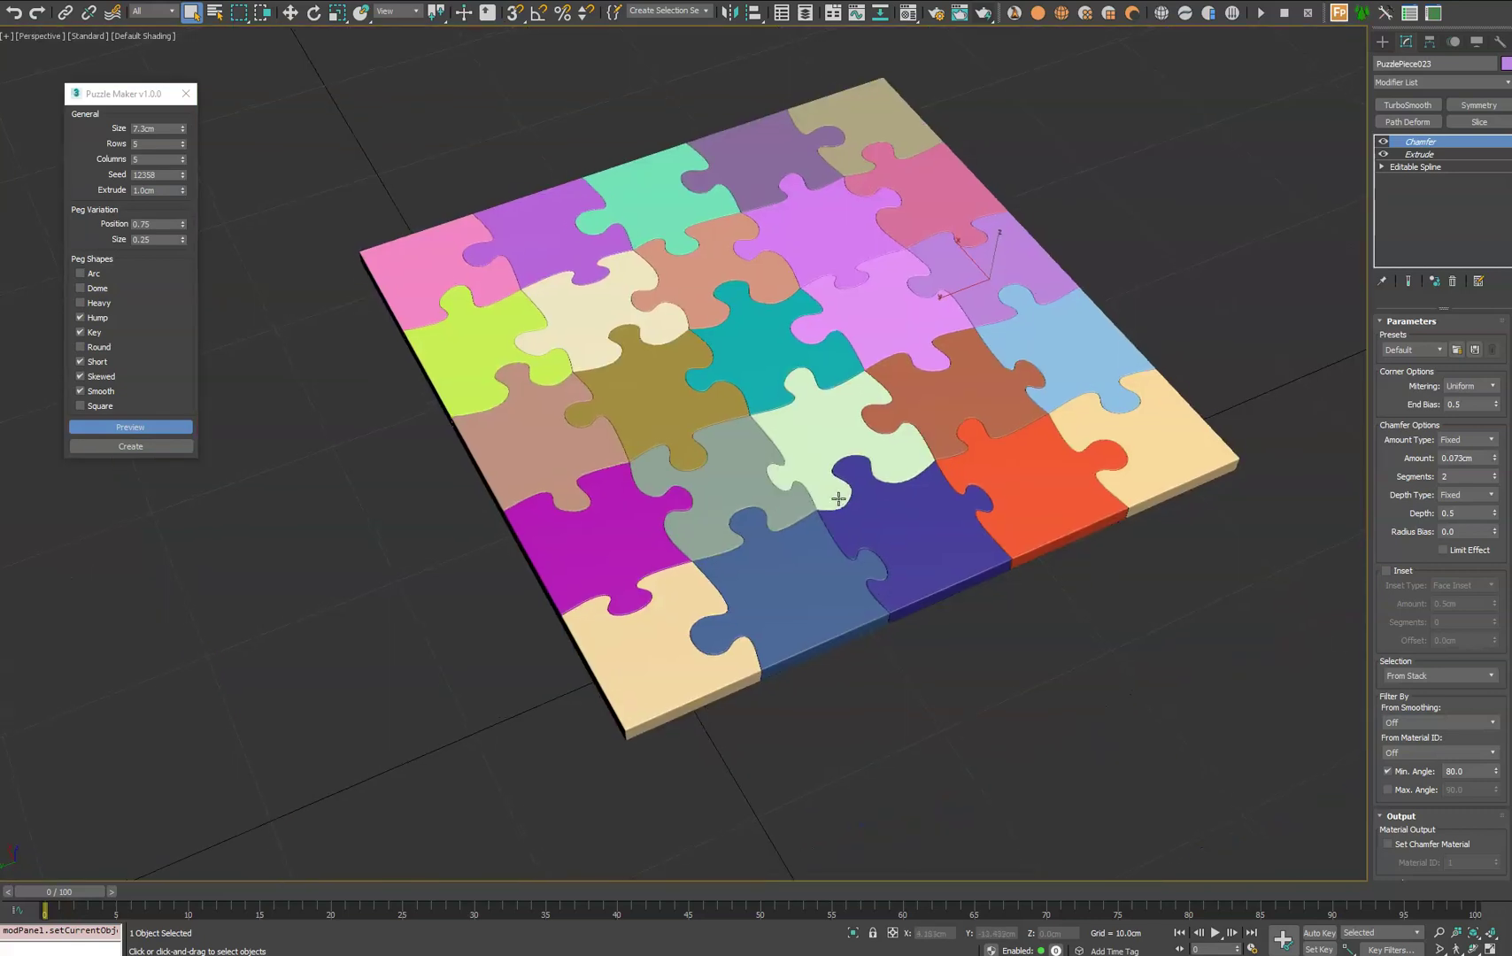
{"action": "mouse_move", "coordinate": [830, 503]}
{"action": "middle_mouse_down", "text": "alt"}
{"action": "mouse_move", "coordinate": [819, 540]}
{"action": "mouse_move", "coordinate": [861, 469]}
{"action": "mouse_move", "coordinate": [818, 504]}
{"action": "mouse_move", "coordinate": [853, 496]}
{"action": "middle_mouse_up", "text": "alt"}
{"action": "scroll", "coordinate": [872, 483], "scroll_direction": "up", "scroll_amount": 1}
{"action": "left_click", "coordinate": [1382, 42]}
{"action": "left_click", "coordinate": [1275, 82]}
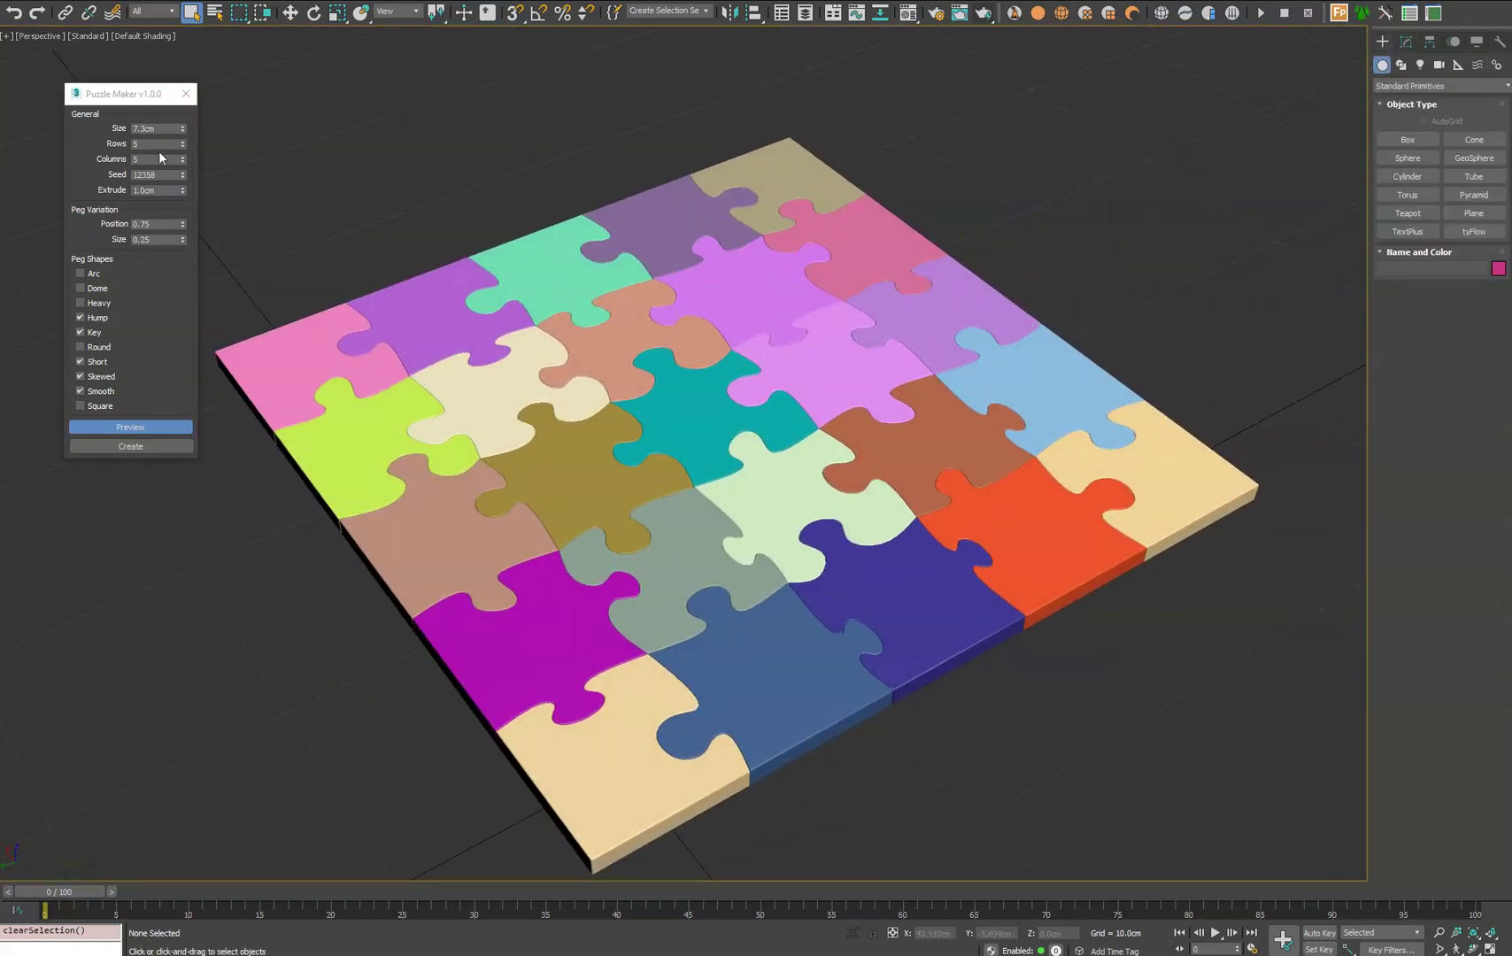
Reset the peg position variation and the extrude amount to 0
{"action": "right_click", "coordinate": [181, 225]}
{"action": "middle_click_drag", "start_coordinate": [873, 338], "coordinate": [795, 407], "text": "alt"}
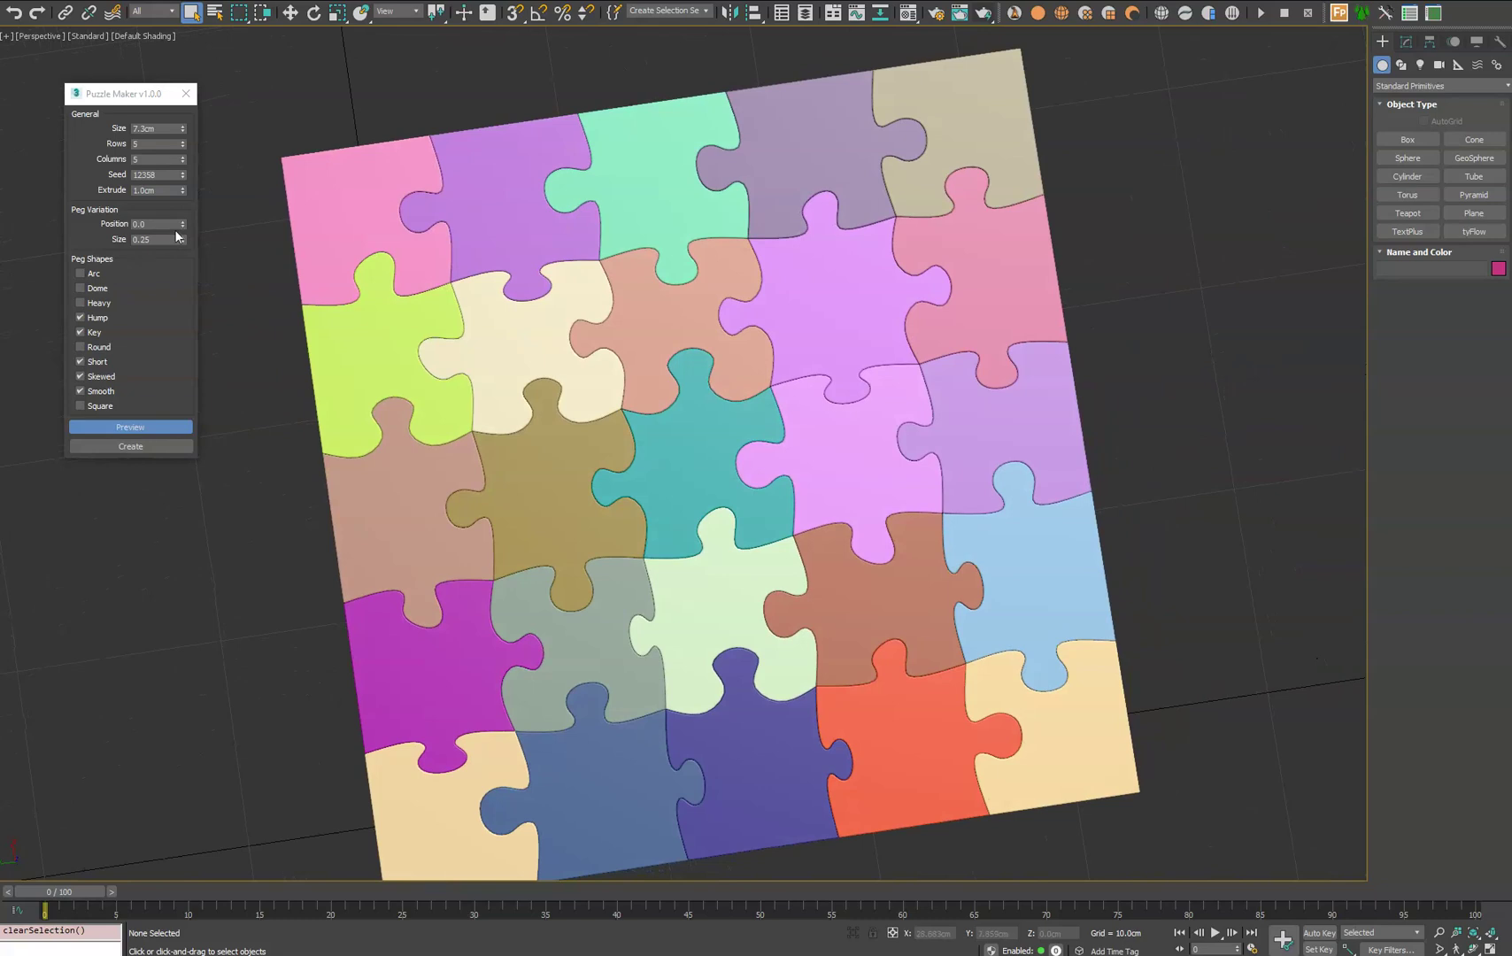
{"action": "right_click", "coordinate": [181, 192]}
Select two adjacent pieces at the puzzle's corner and examine where their pegs sit along the edges
{"action": "middle_click_drag", "start_coordinate": [578, 278], "coordinate": [635, 357]}
{"action": "left_click_drag", "start_coordinate": [392, 323], "coordinate": [450, 354]}
{"action": "scroll", "coordinate": [451, 354], "scroll_direction": "up", "scroll_amount": 8}
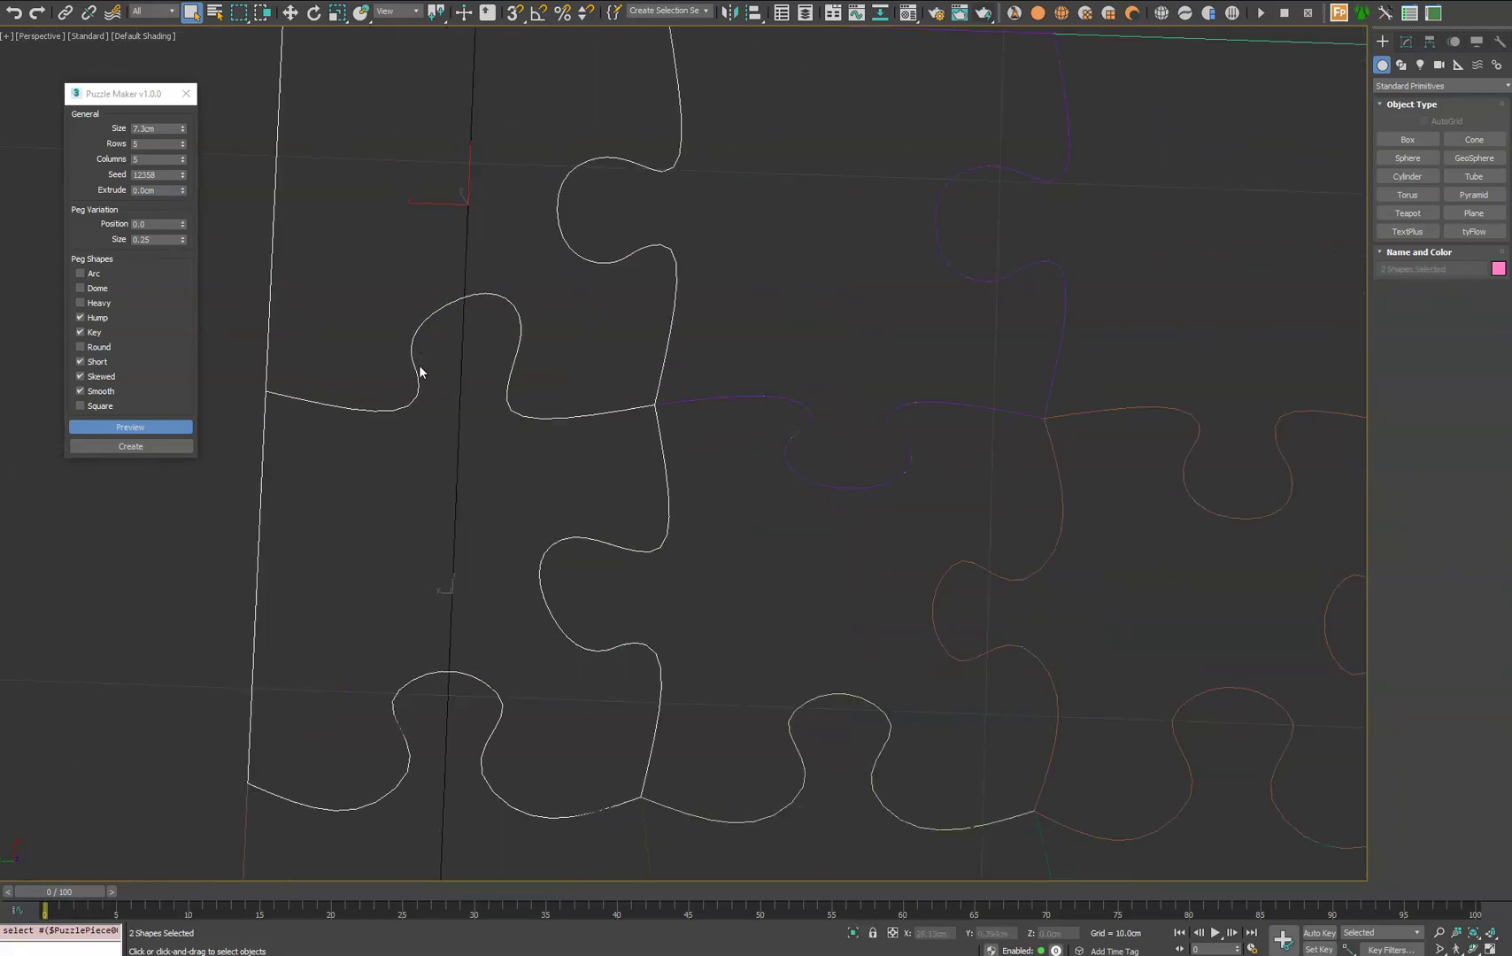
{"action": "scroll", "coordinate": [551, 389], "scroll_direction": "down", "scroll_amount": 4}
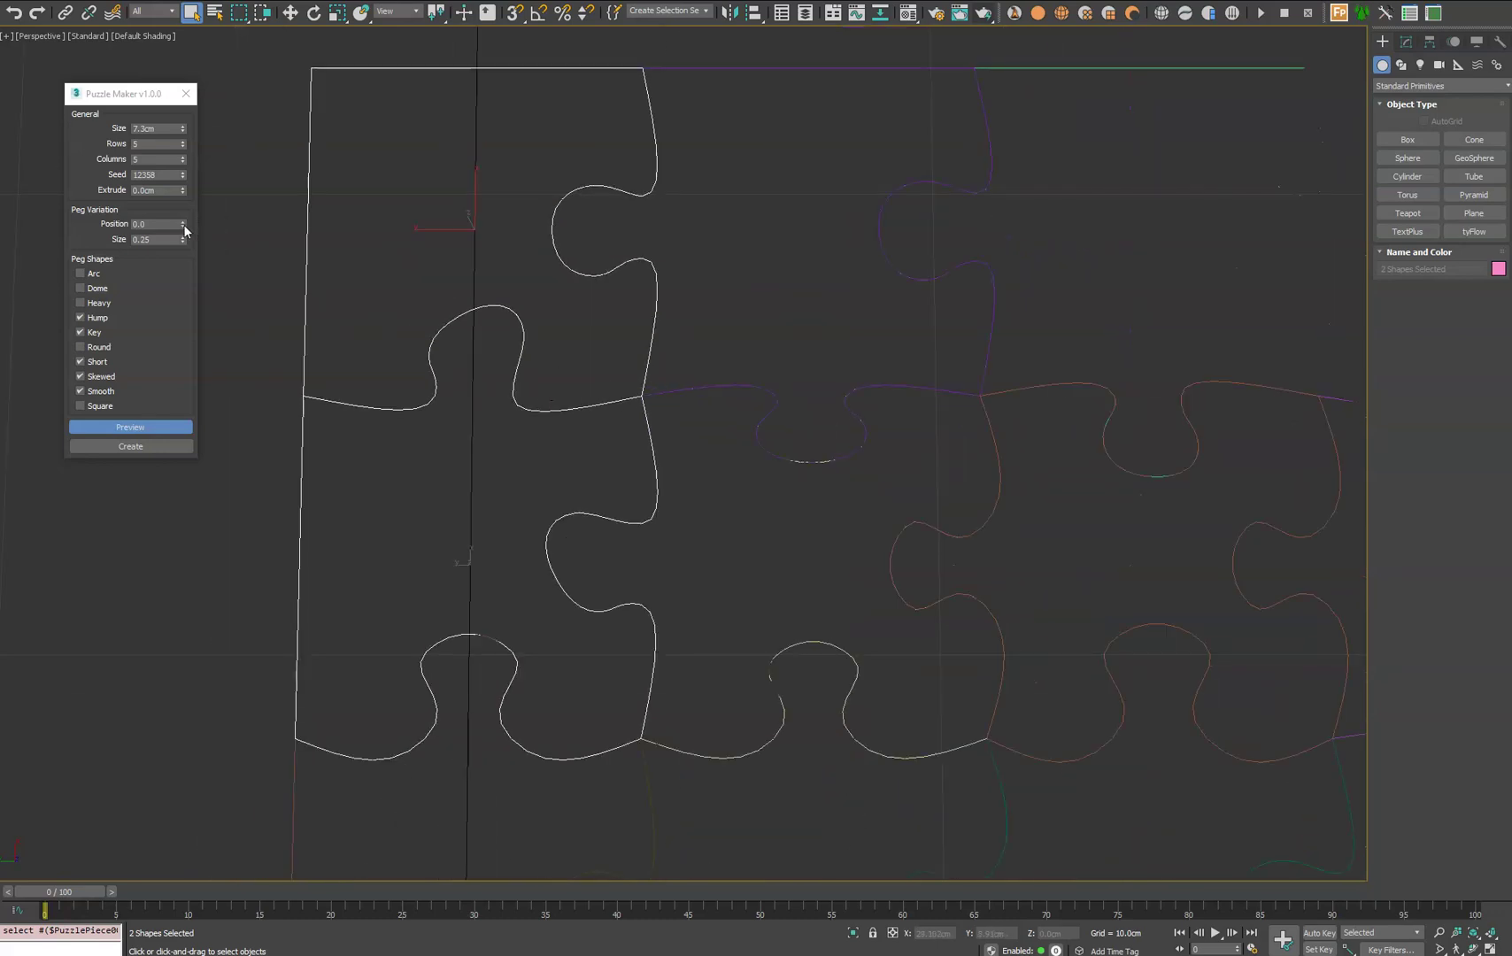
Set both the peg position variation and the peg size variation to 1.0
{"action": "mouse_move", "coordinate": [181, 223]}
{"action": "left_mouse_down"}
{"action": "mouse_move", "coordinate": [183, 210]}
{"action": "mouse_move", "coordinate": [190, 279]}
{"action": "mouse_move", "coordinate": [191, 212]}
{"action": "left_mouse_up"}
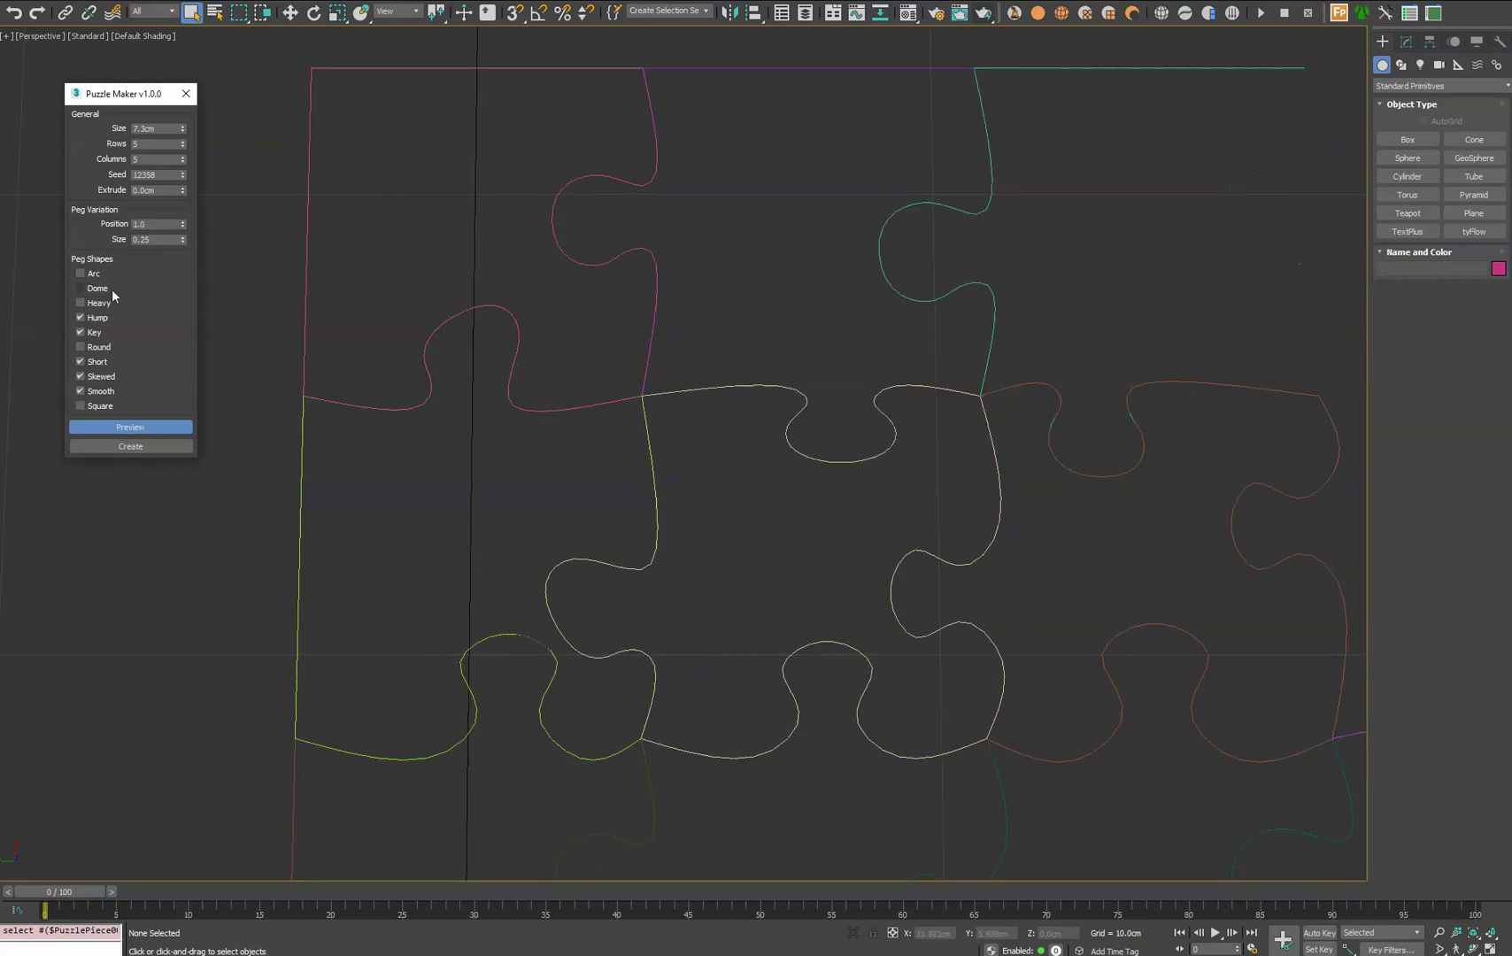
{"action": "left_click_drag", "start_coordinate": [159, 239], "coordinate": [96, 240]}
{"action": "left_click_drag", "start_coordinate": [183, 243], "coordinate": [186, 225]}
{"action": "middle_click_drag", "start_coordinate": [1105, 627], "coordinate": [928, 601]}
{"action": "scroll", "coordinate": [1043, 530], "scroll_direction": "down", "scroll_amount": 5}
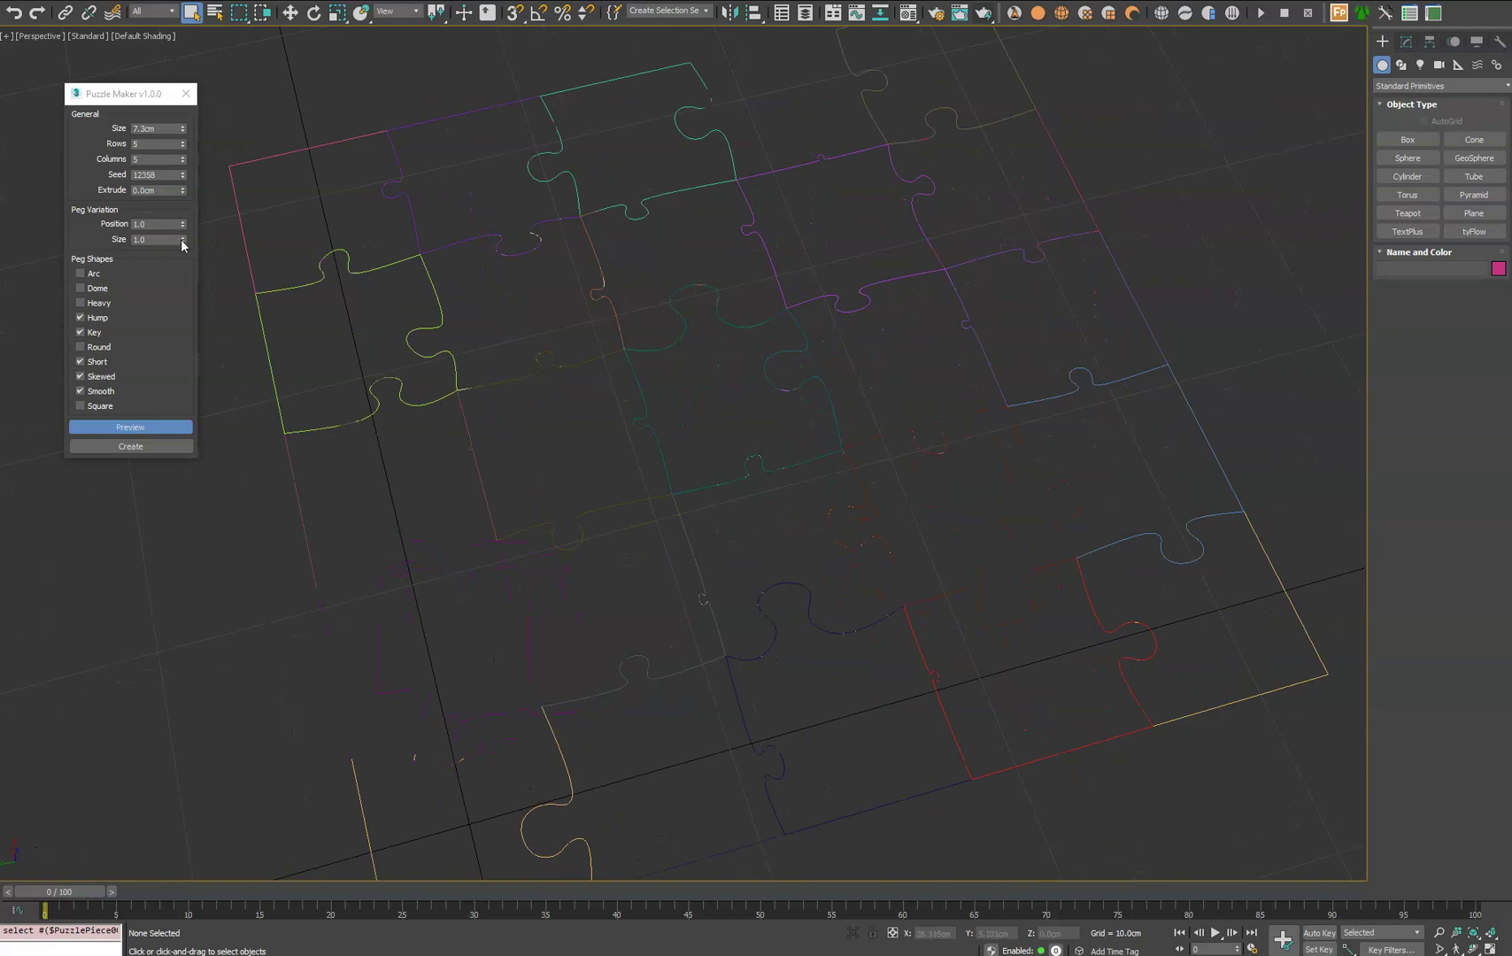
Reduce the peg size variation to 0.0 and reset the peg position variation to 0.0
{"action": "left_click_drag", "start_coordinate": [182, 239], "coordinate": [186, 258]}
{"action": "middle_click_drag", "start_coordinate": [693, 309], "coordinate": [672, 371]}
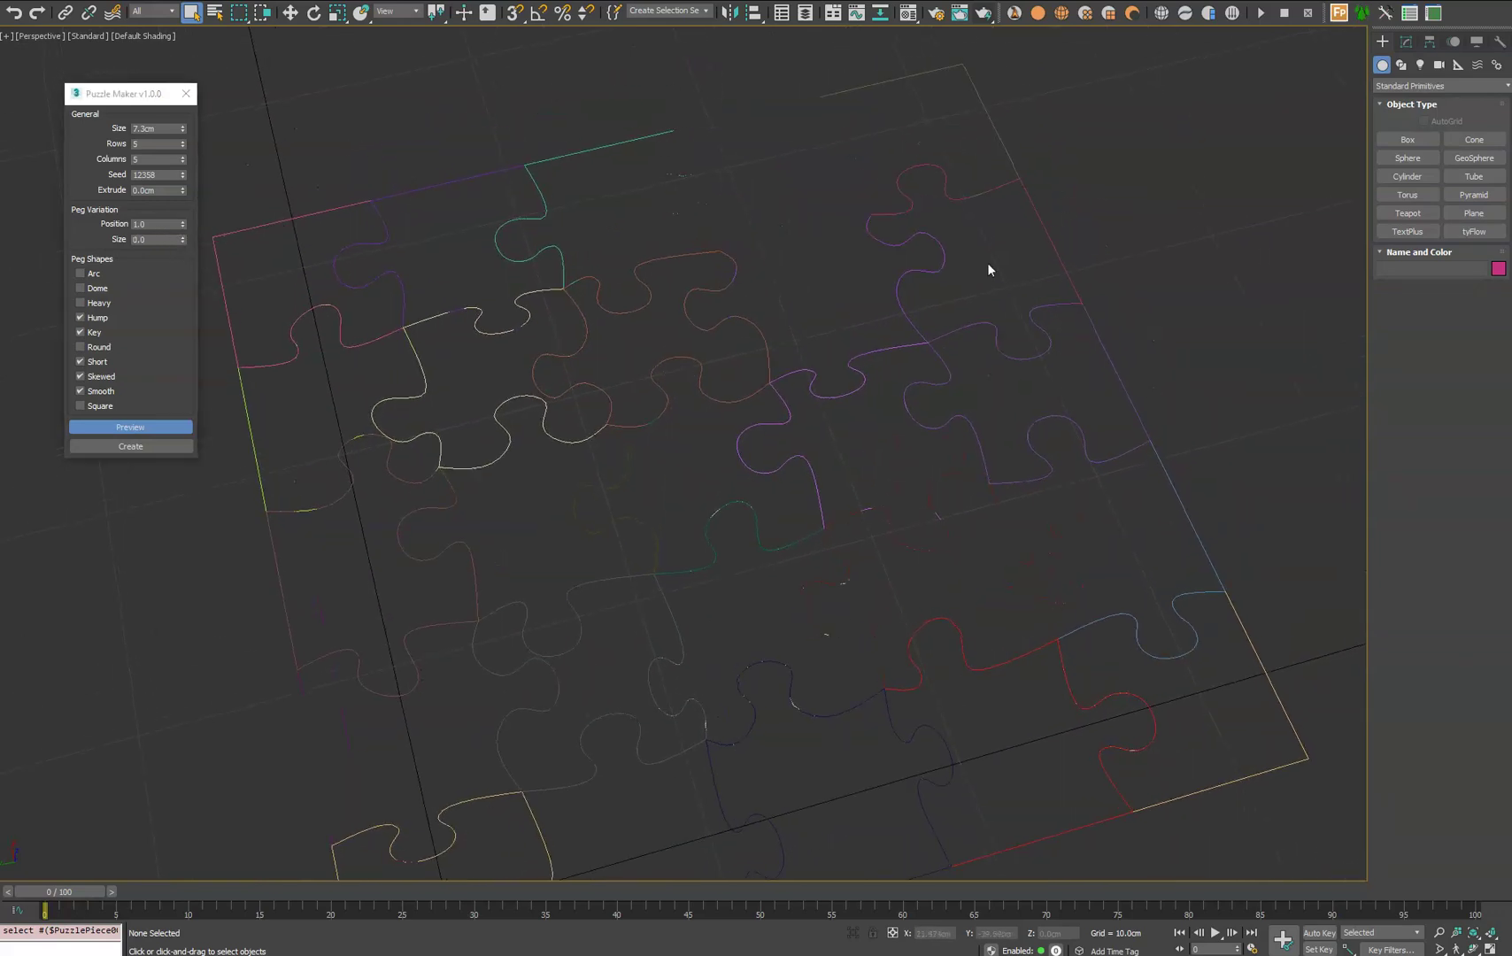
{"action": "middle_click_drag", "start_coordinate": [807, 549], "coordinate": [819, 451]}
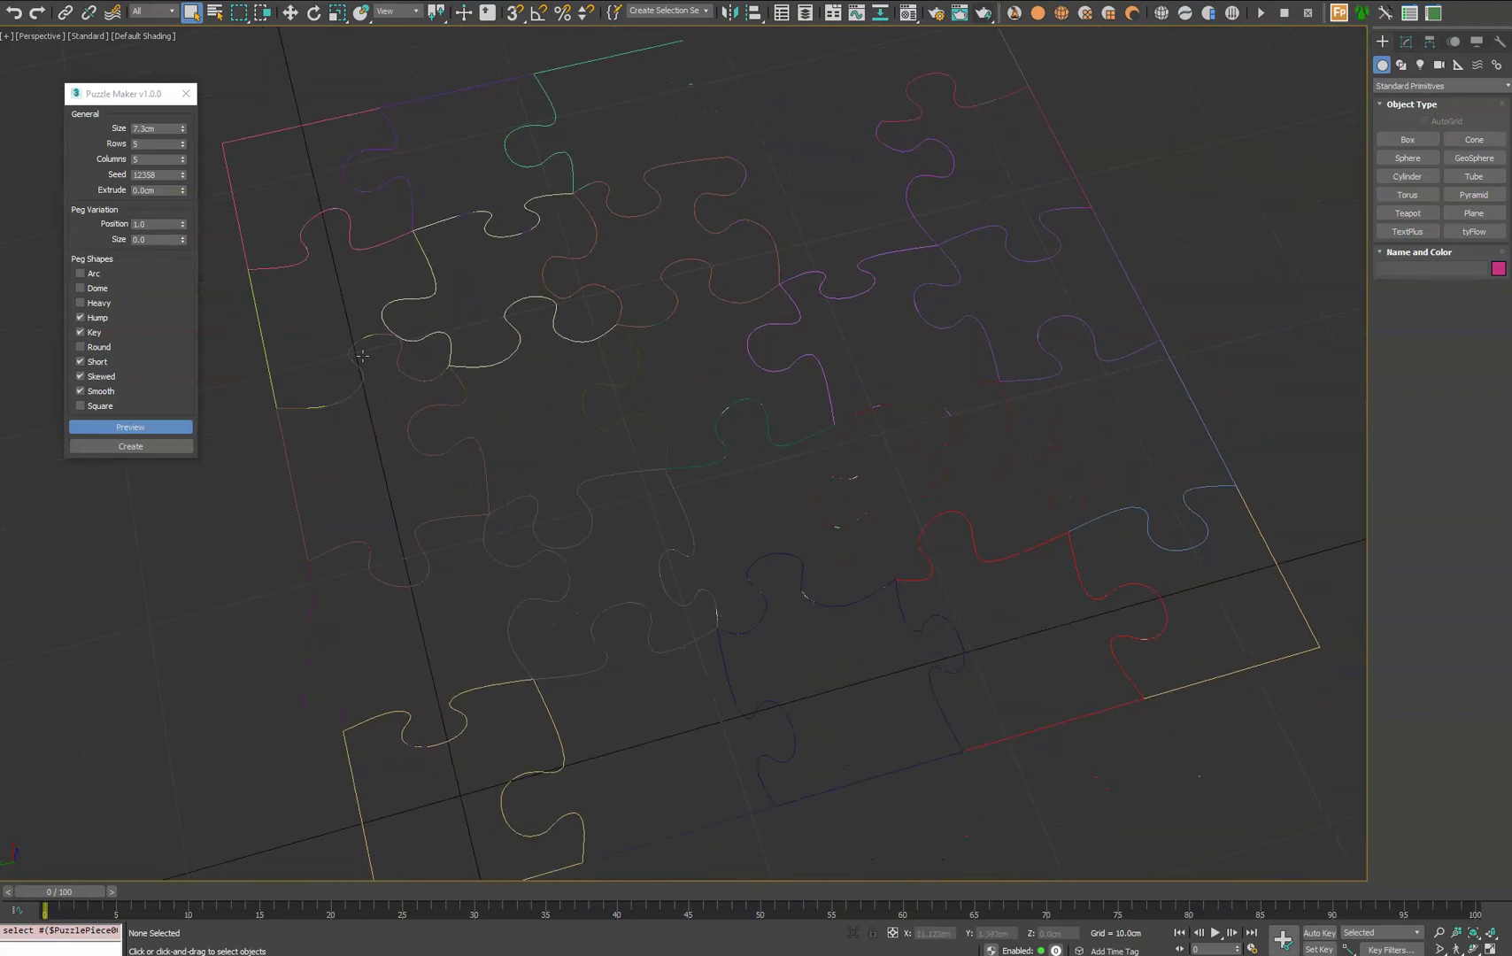
{"action": "right_click", "coordinate": [182, 225]}
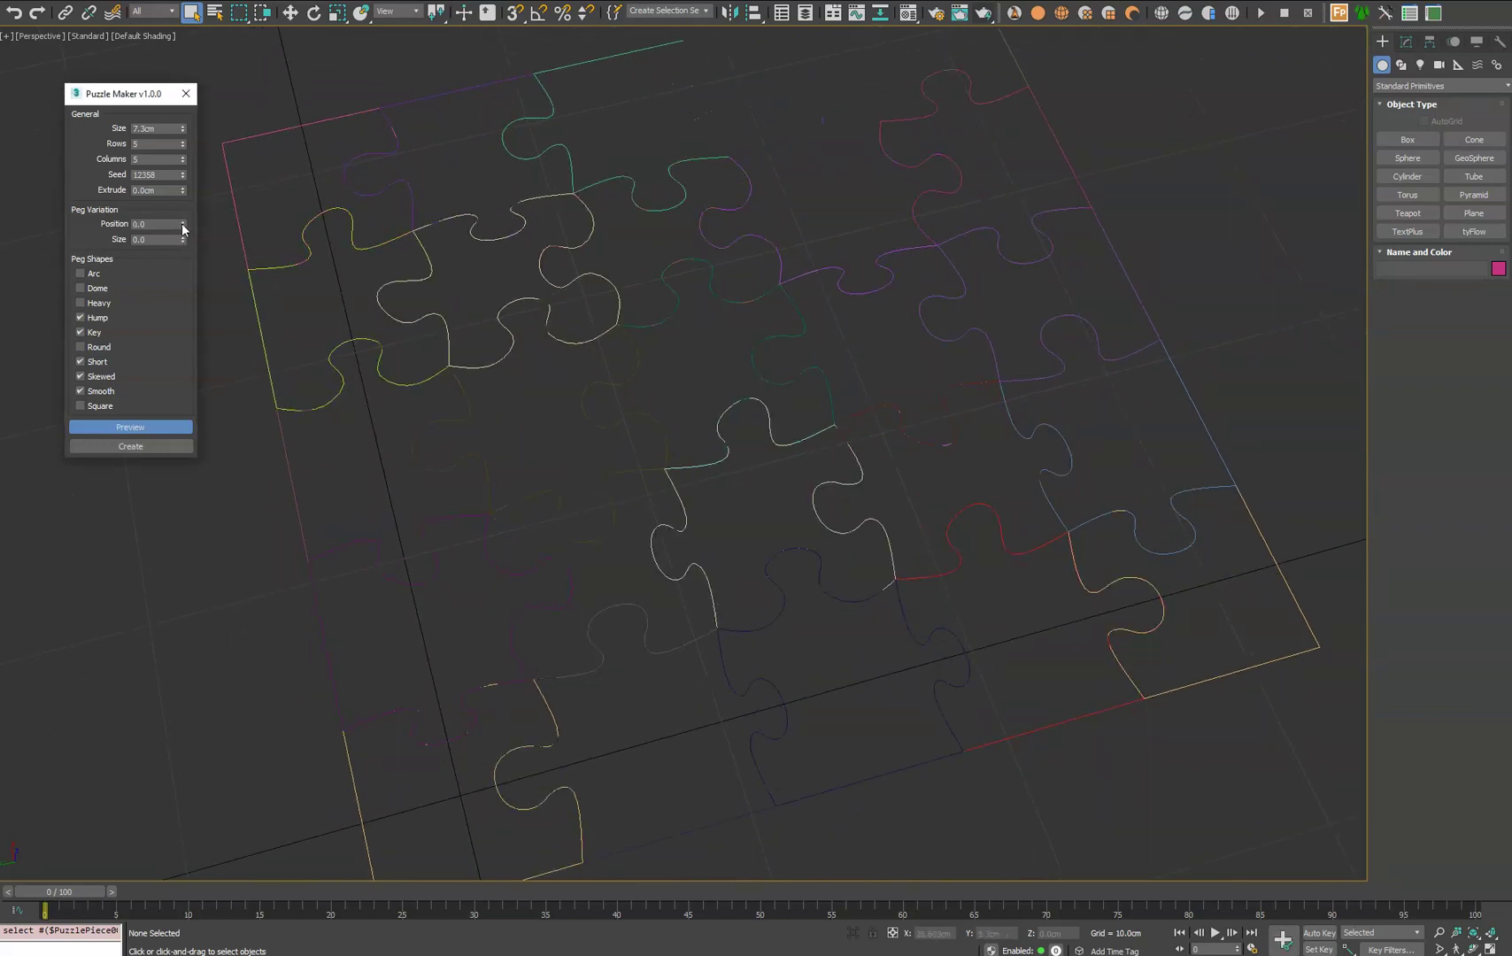
Set the peg position variation to 1 and the peg size variation to 0.5
{"action": "left_click_drag", "start_coordinate": [159, 224], "coordinate": [74, 221]}
{"action": "type", "text": "1"}
{"action": "key", "text": "Tab"}
{"action": "type", "text": "0.5"}
{"action": "key", "text": "Return"}
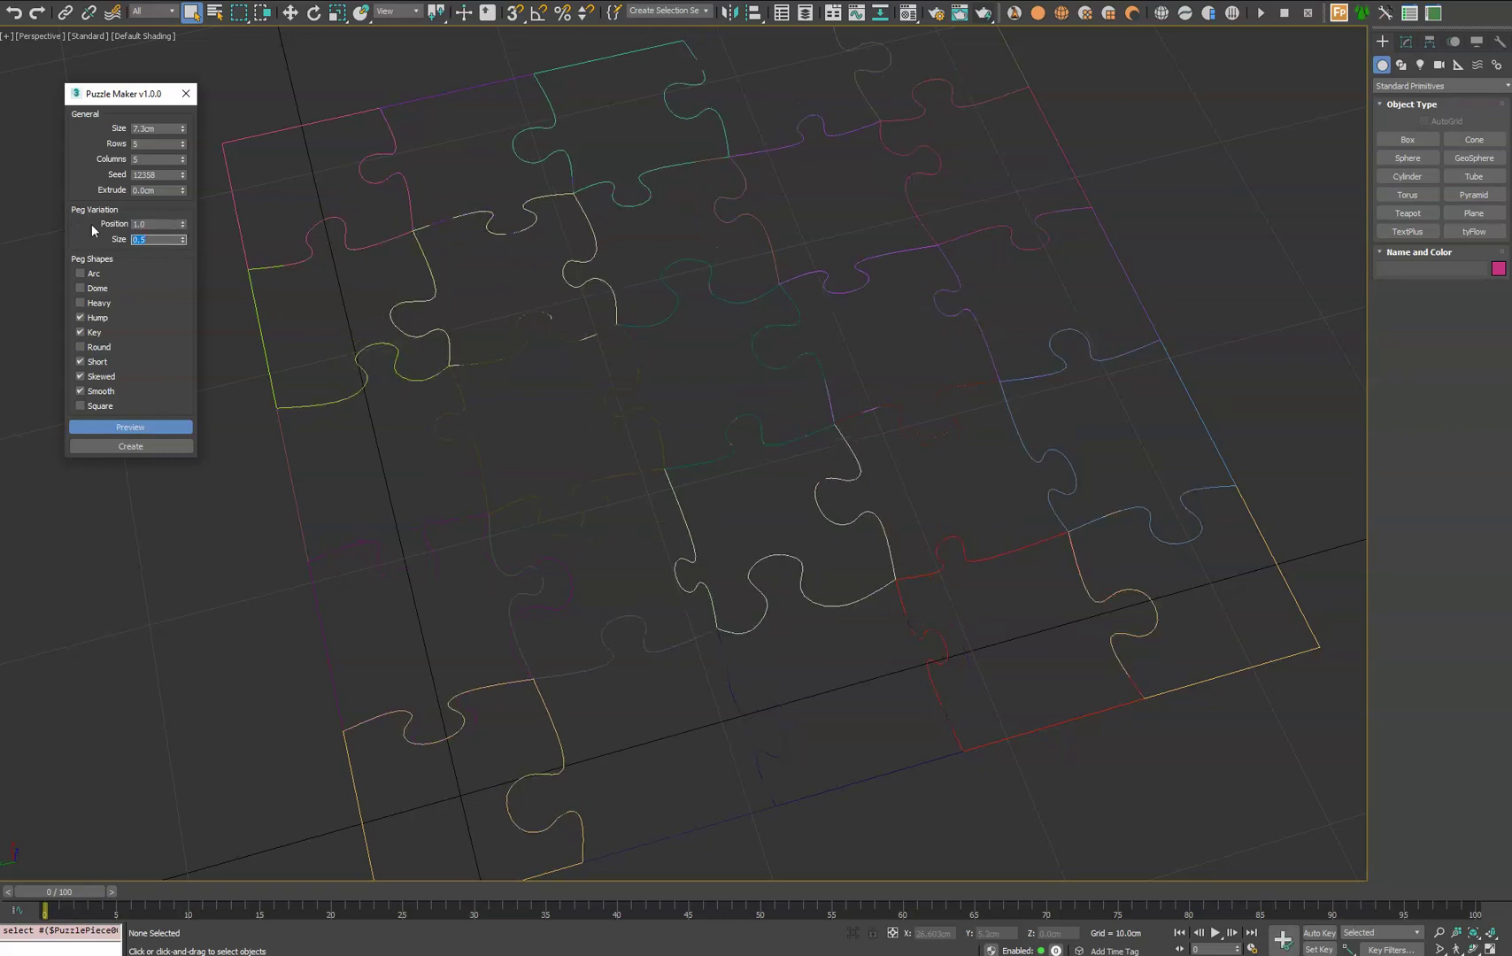
{"action": "middle_click_drag", "start_coordinate": [967, 541], "coordinate": [954, 498]}
{"action": "scroll", "coordinate": [952, 505], "scroll_direction": "down", "scroll_amount": 2}
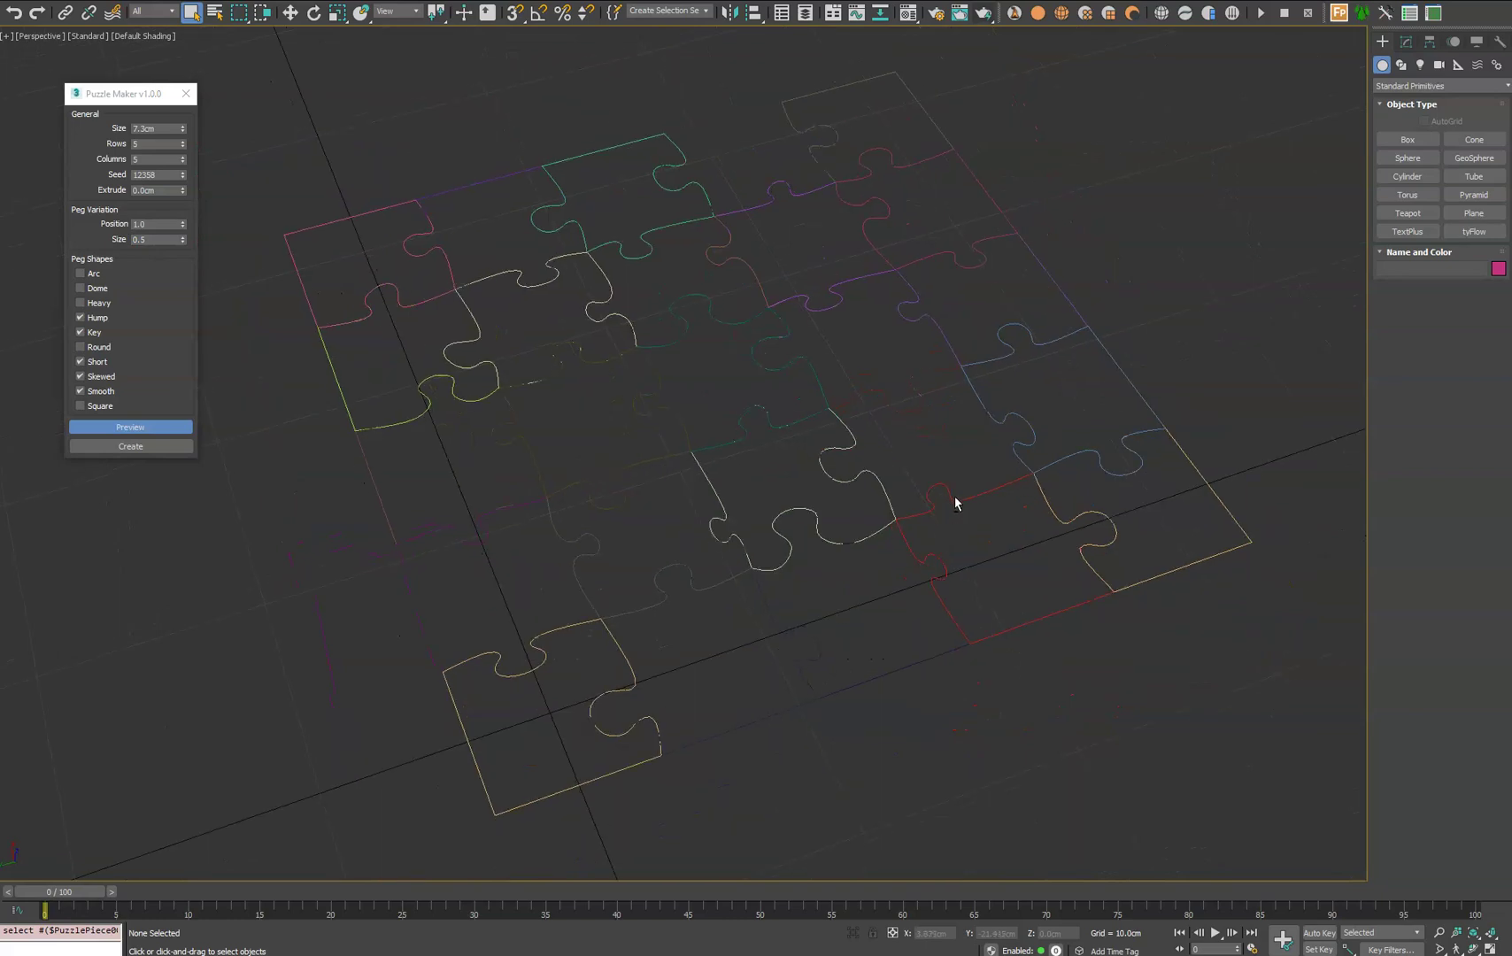
Disable the Key, Hump, Short, Skewed and Smooth peg shapes
{"action": "left_click", "coordinate": [95, 333]}
{"action": "left_click", "coordinate": [96, 320]}
{"action": "left_click", "coordinate": [98, 364]}
{"action": "left_click", "coordinate": [99, 378]}
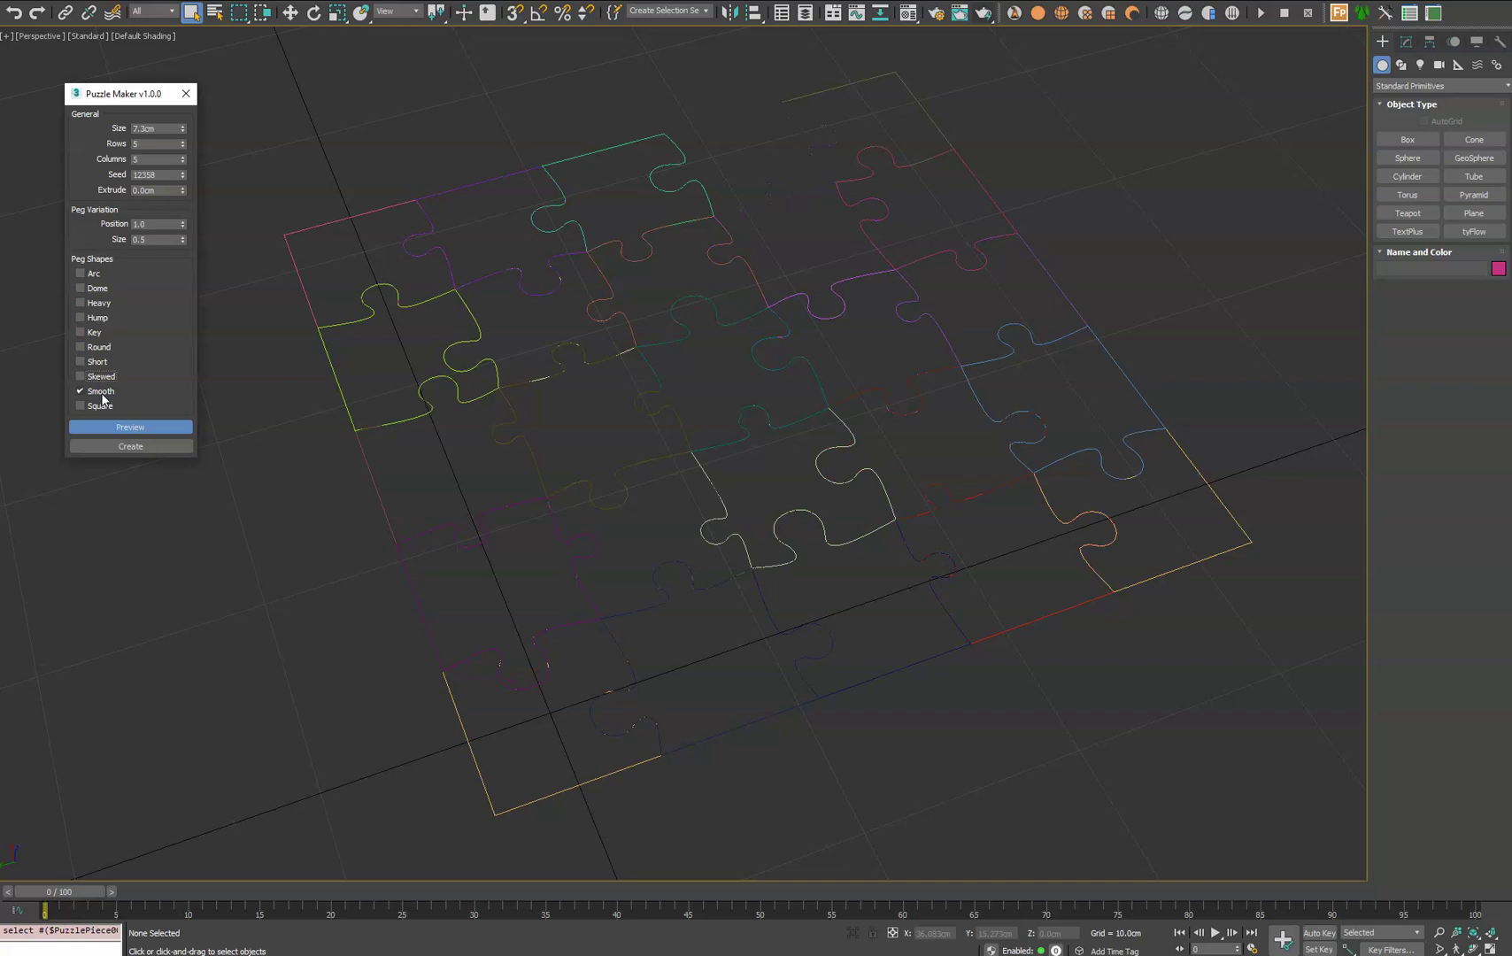
{"action": "left_click", "coordinate": [99, 391]}
Enable the Arc, Dome and Square peg shapes
{"action": "left_click", "coordinate": [81, 274]}
{"action": "middle_click_drag", "start_coordinate": [866, 456], "coordinate": [807, 509], "text": "alt"}
{"action": "left_click", "coordinate": [95, 288]}
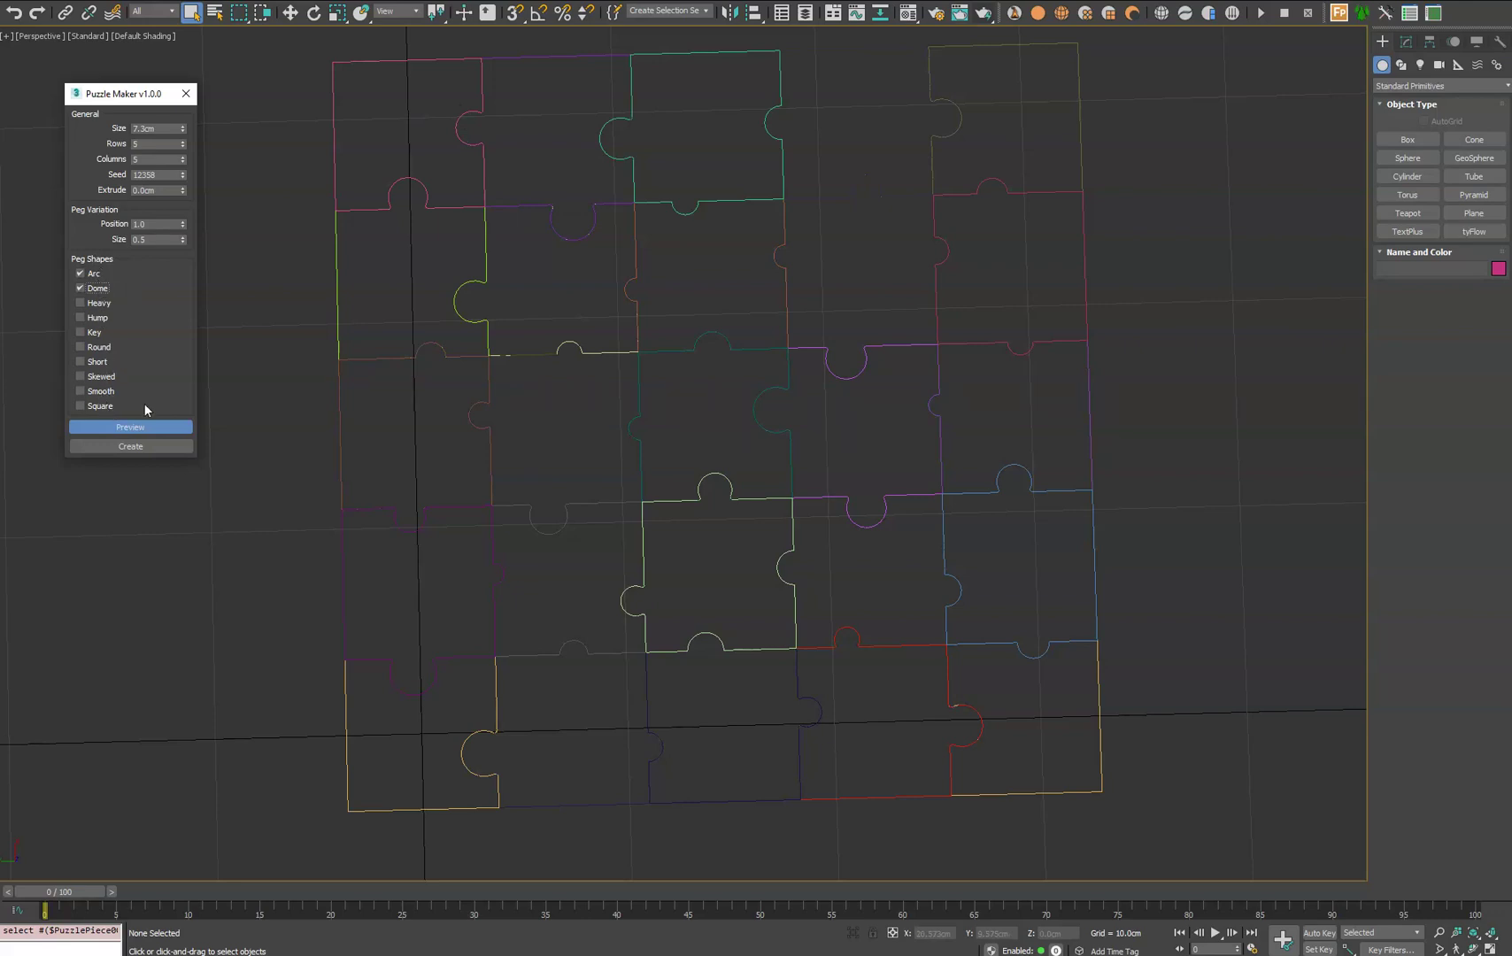
{"action": "left_click", "coordinate": [81, 405]}
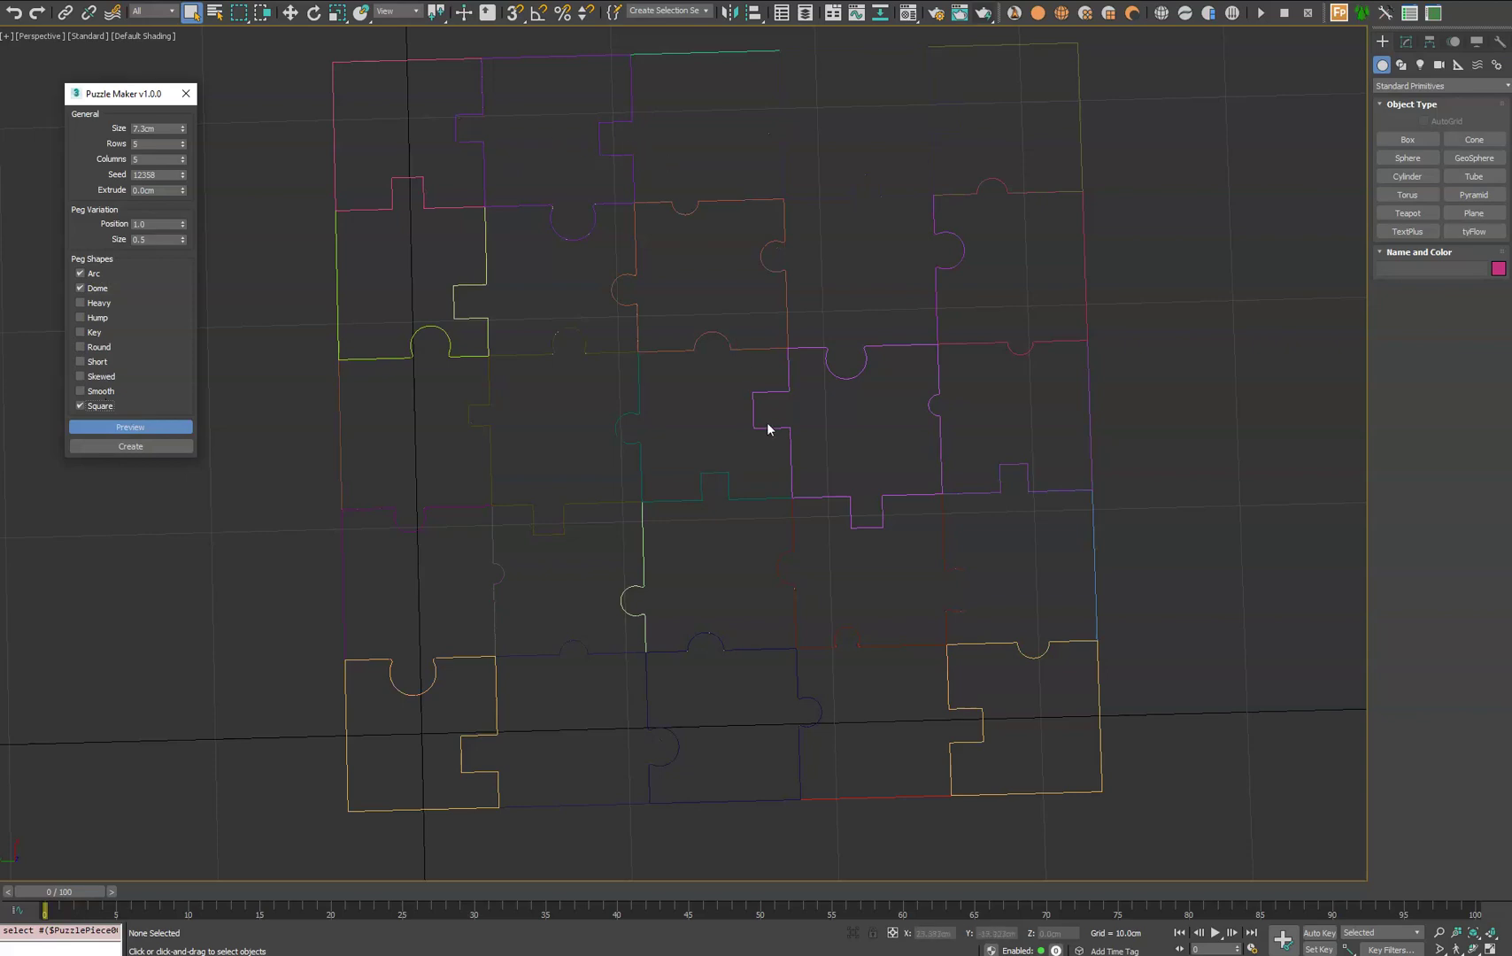
Step the puzzle's random seed up to 12371
{"action": "left_click", "coordinate": [183, 173]}
{"action": "left_click", "coordinate": [183, 173]}
{"action": "left_click", "coordinate": [183, 172]}
{"action": "left_click", "coordinate": [182, 172]}
{"action": "left_click", "coordinate": [182, 172]}
{"action": "left_click", "coordinate": [182, 173]}
{"action": "left_click", "coordinate": [183, 172]}
{"action": "left_click", "coordinate": [182, 172]}
{"action": "left_click", "coordinate": [182, 172]}
{"action": "left_click", "coordinate": [183, 173]}
{"action": "left_click", "coordinate": [182, 172]}
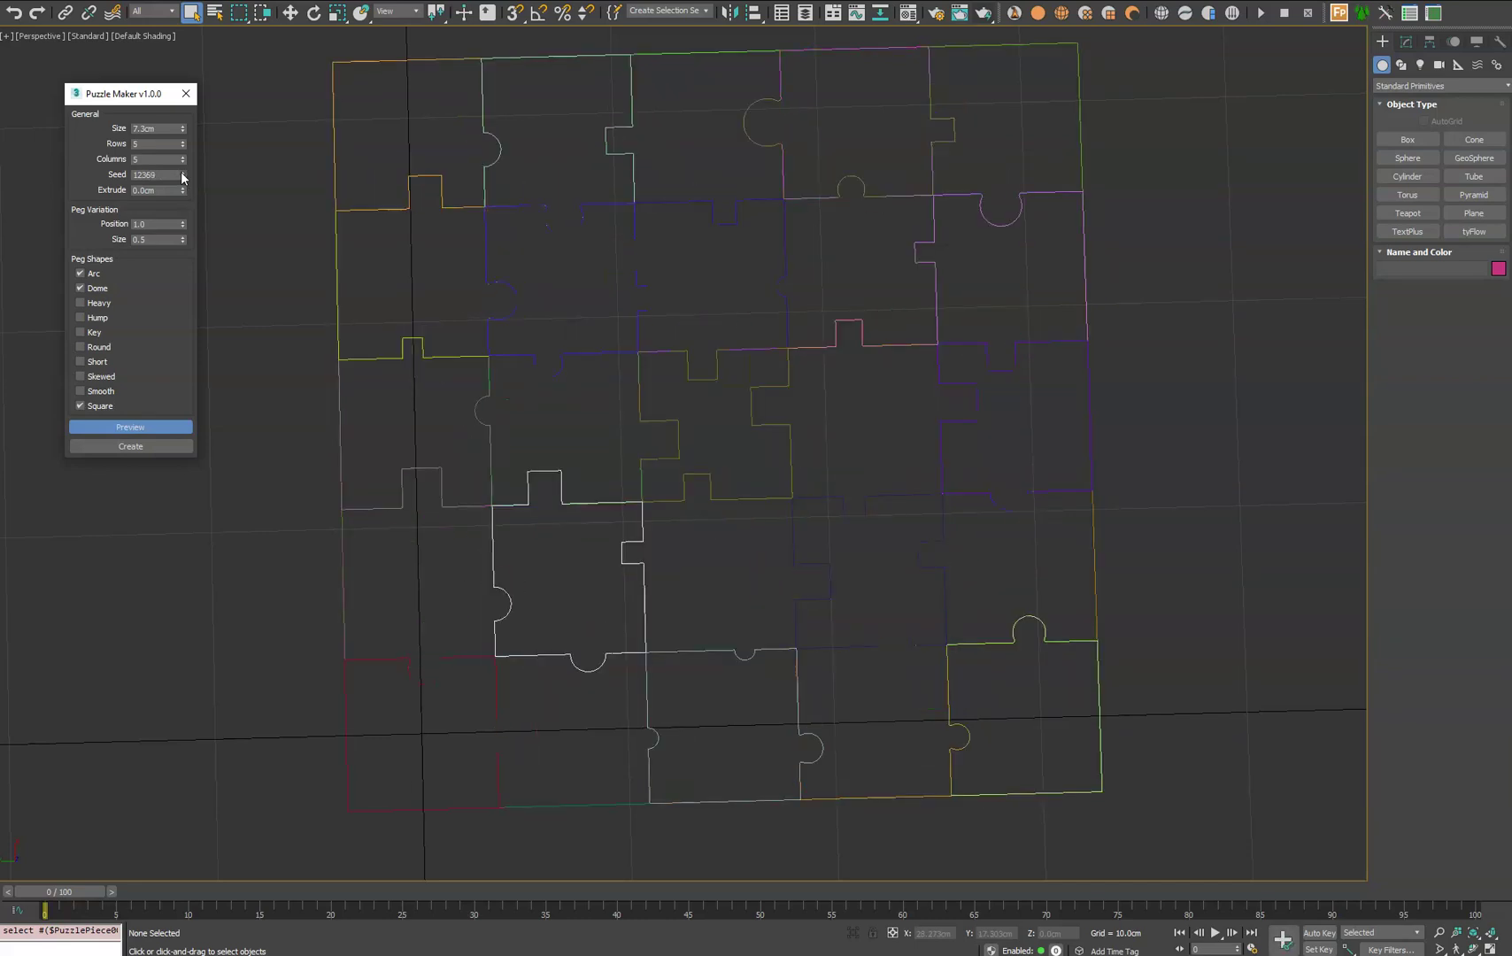
{"action": "left_click", "coordinate": [182, 173]}
{"action": "left_click", "coordinate": [182, 172]}
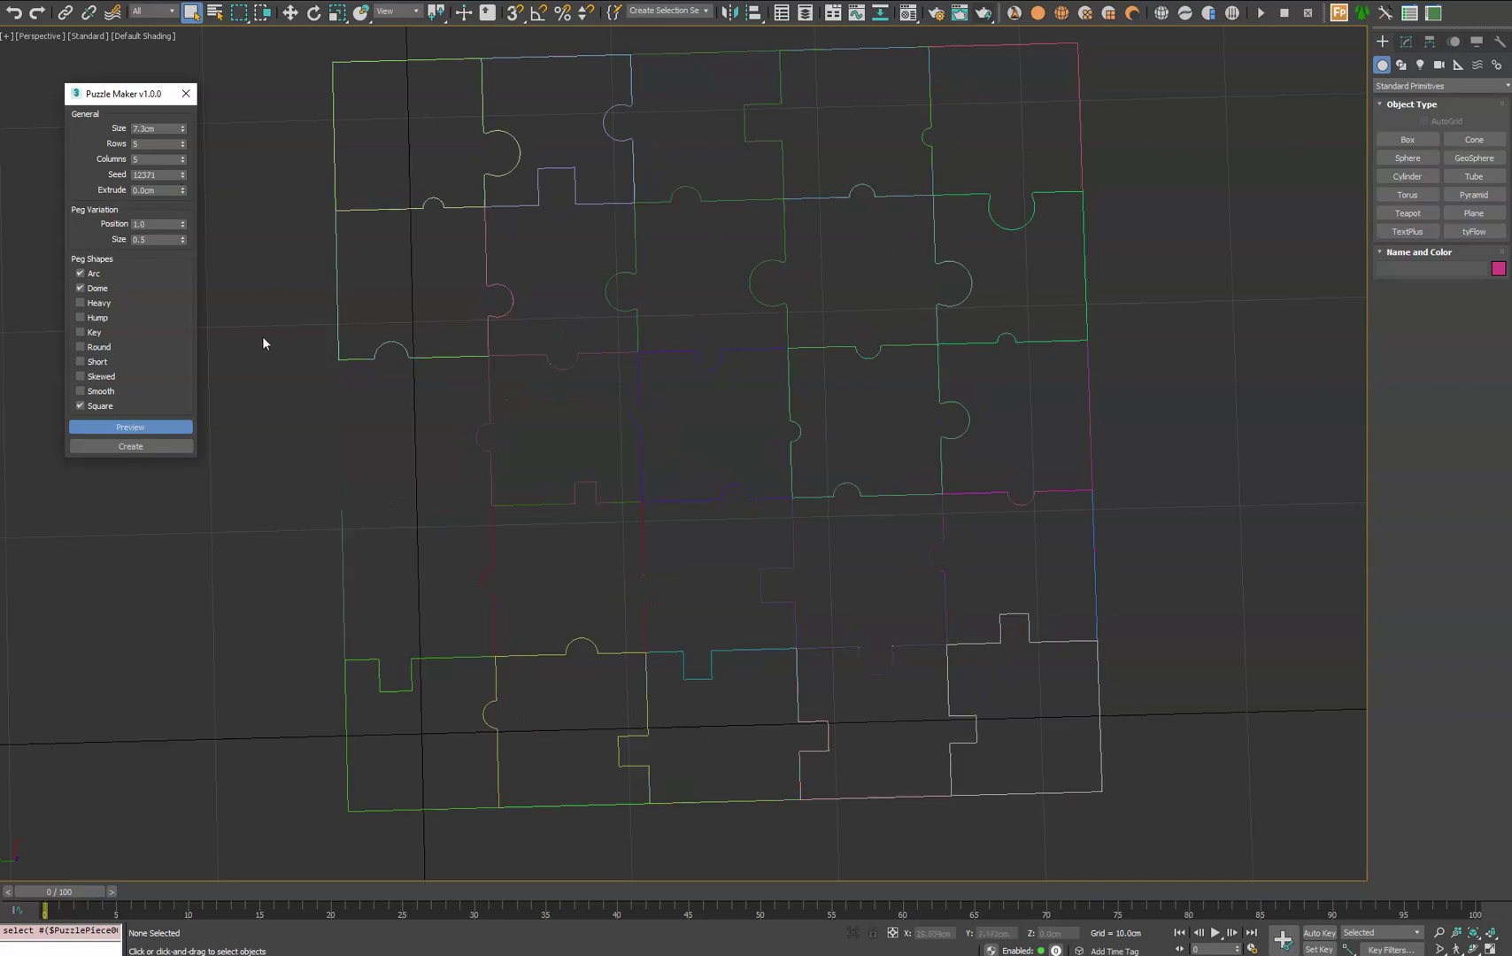
Enable the Skewed peg shape and disable the Square one
{"action": "left_click", "coordinate": [102, 378]}
{"action": "left_click", "coordinate": [101, 405]}
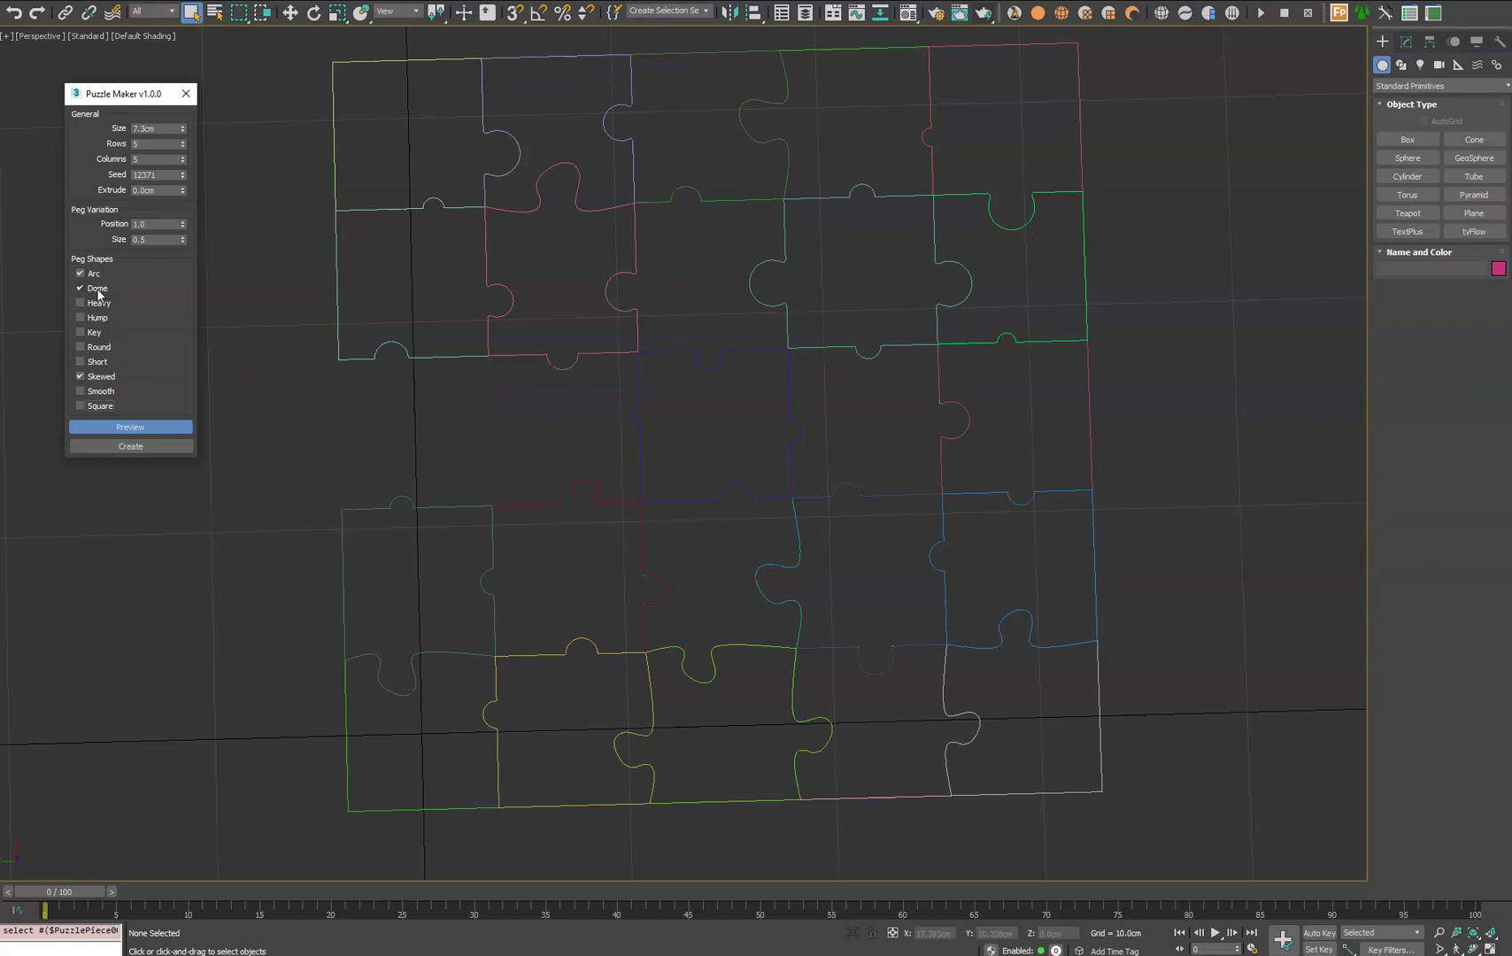
{"action": "middle_click_drag", "start_coordinate": [912, 603], "coordinate": [948, 503], "text": "alt"}
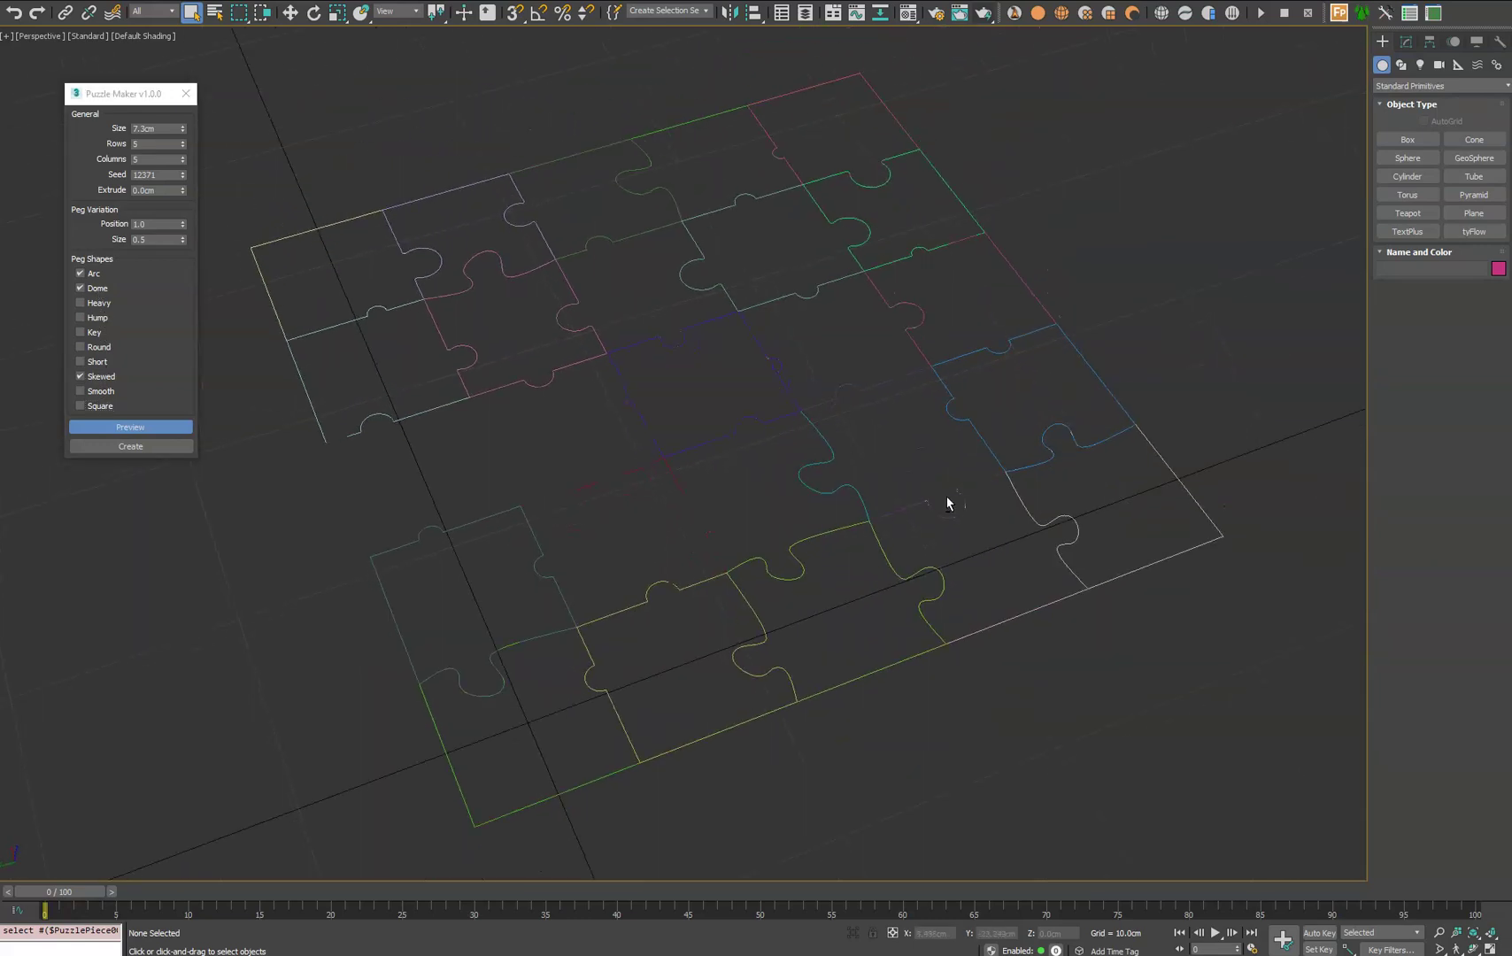
Create the puzzle pieces as flat splines and inspect the modifier stack of one edge piece
{"action": "left_click", "coordinate": [160, 445]}
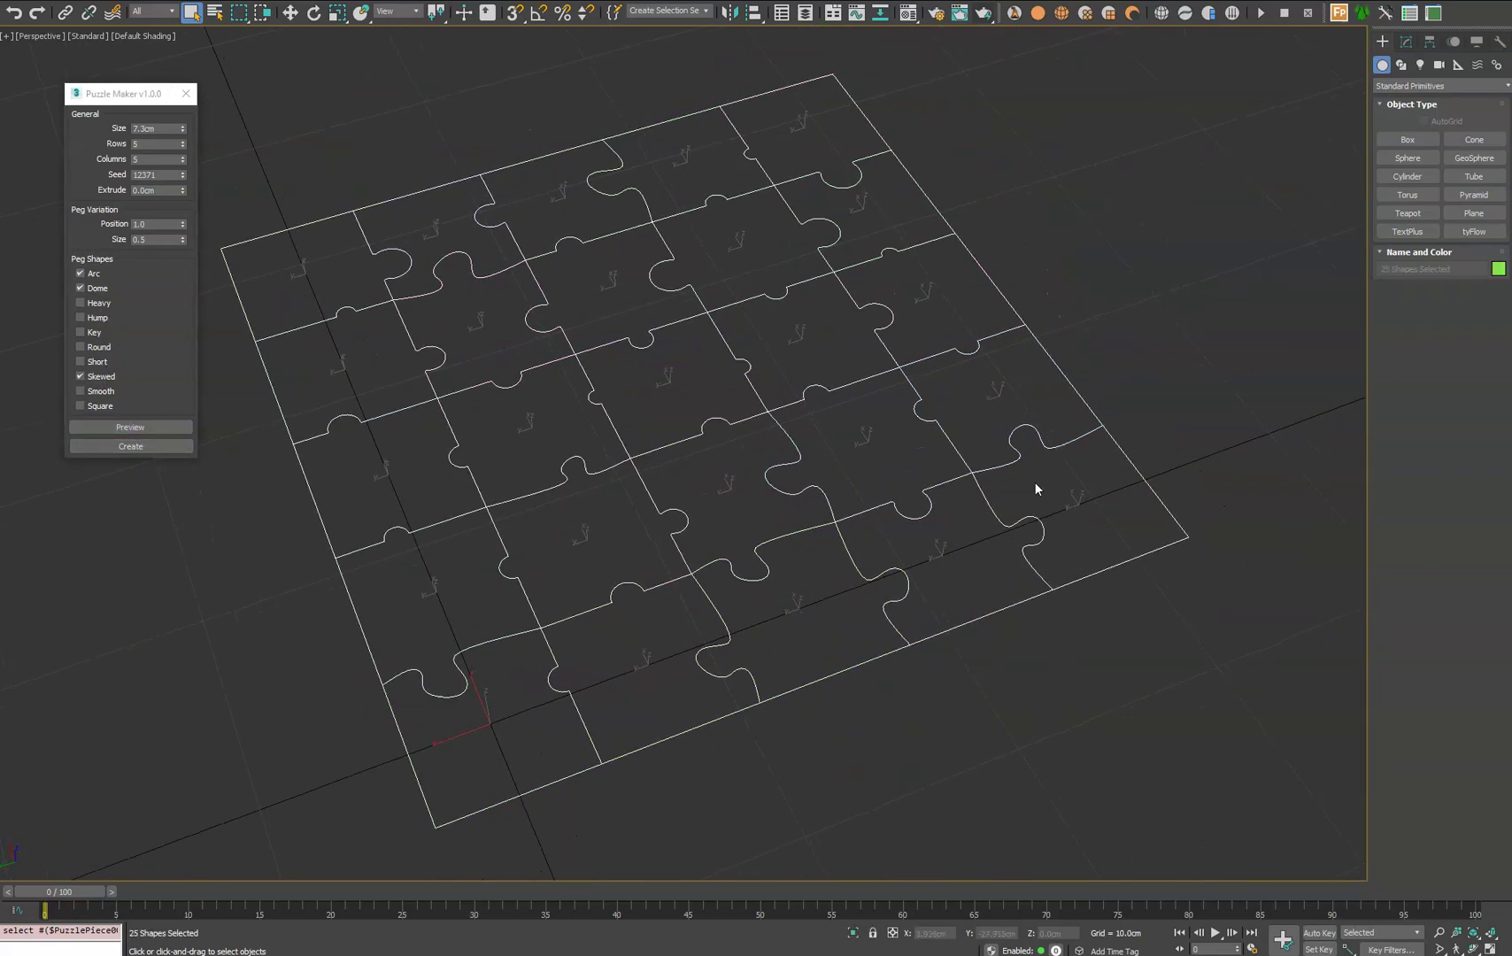
{"action": "left_click", "coordinate": [1406, 41]}
{"action": "left_click_drag", "start_coordinate": [1038, 258], "coordinate": [956, 283]}
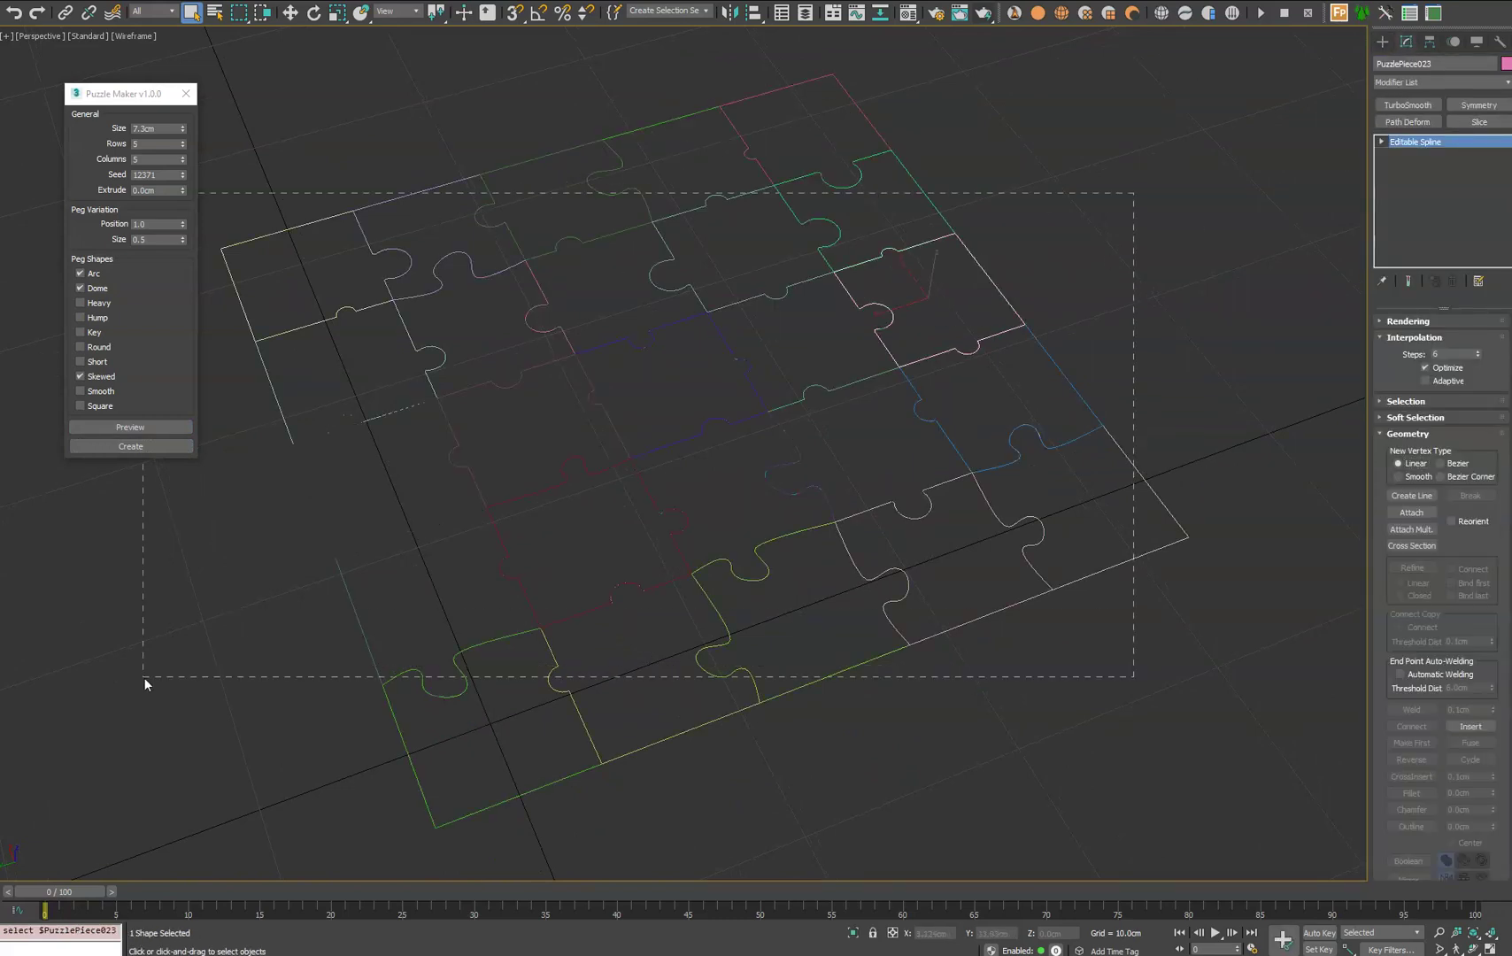
Delete all the created puzzle splines from the scene
{"action": "left_click_drag", "start_coordinate": [142, 678], "coordinate": [142, 678]}
{"action": "key", "text": "Delete"}
{"action": "left_click", "coordinate": [851, 176]}
{"action": "key", "text": "Delete"}
Preview the puzzle with a 1 cm extrude in shaded display, and create the final pieces
{"action": "left_click", "coordinate": [142, 429]}
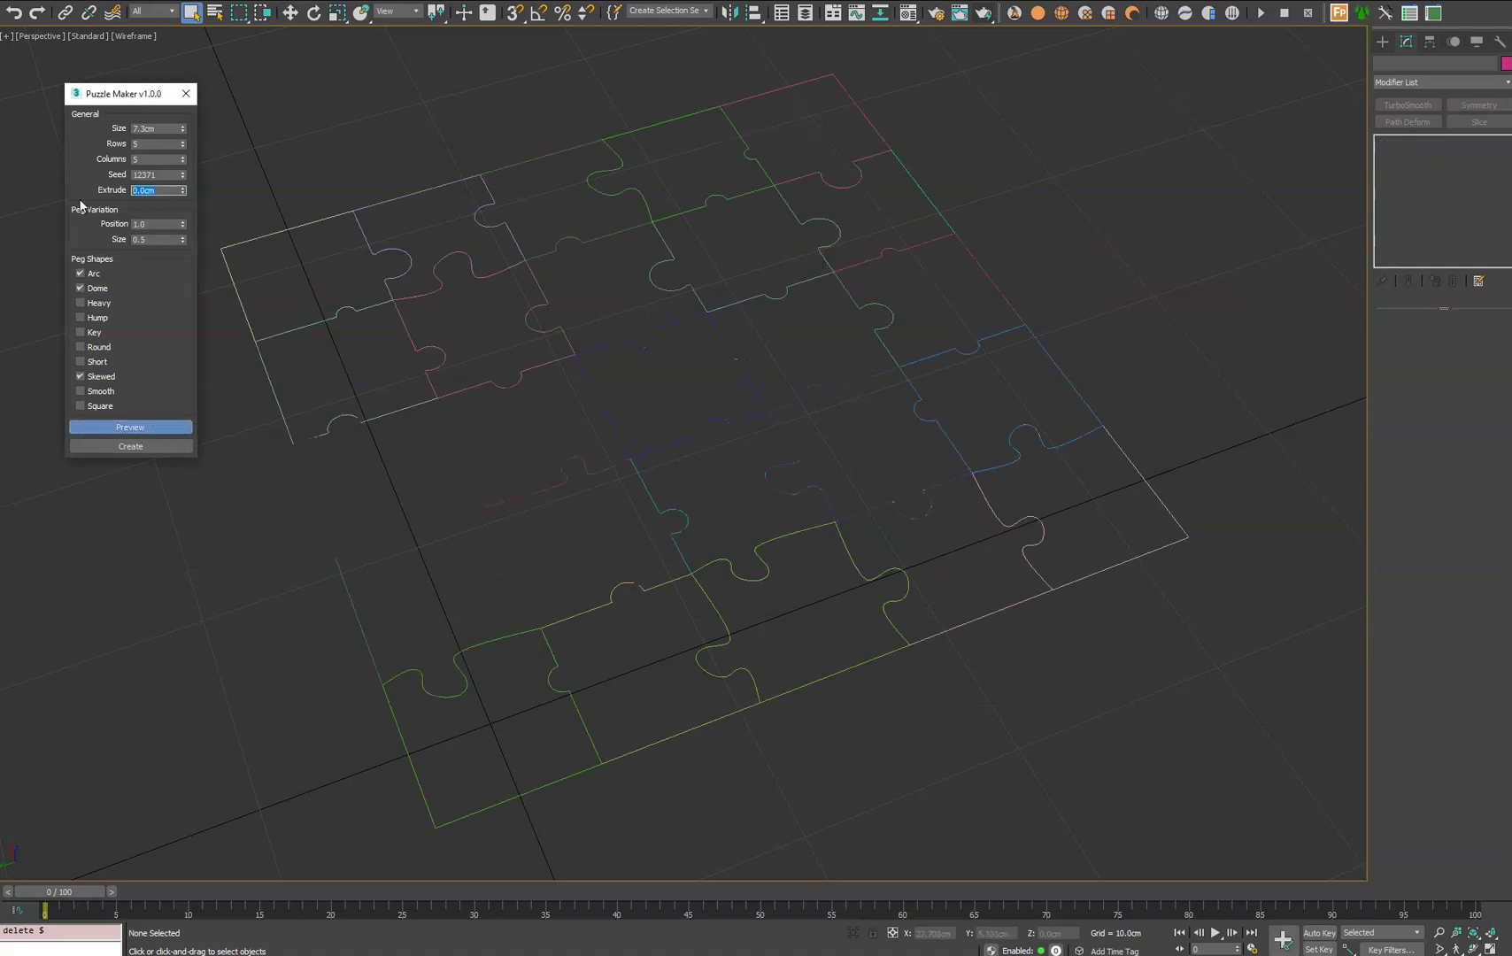
{"action": "type", "text": "1"}
{"action": "key", "text": "Return"}
{"action": "key", "text": "F3"}
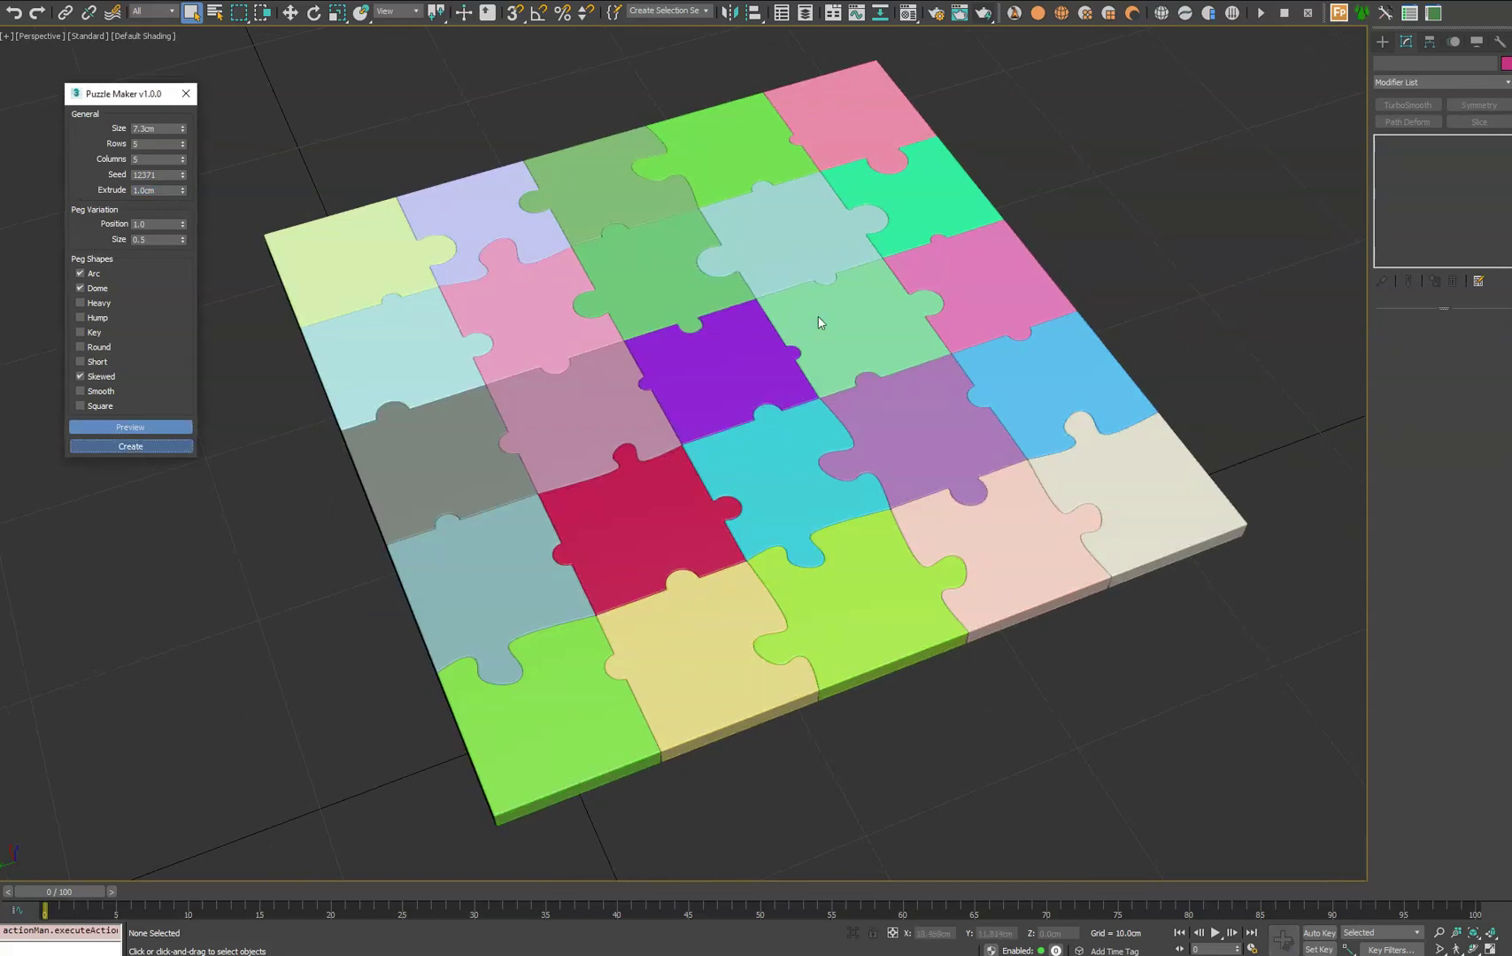
{"action": "left_click", "coordinate": [156, 447]}
Inspect the Editable Spline, Extrude and Chamfer levels in one created edge piece's modifier stack, and deselect the piece
{"action": "left_click", "coordinate": [1053, 267]}
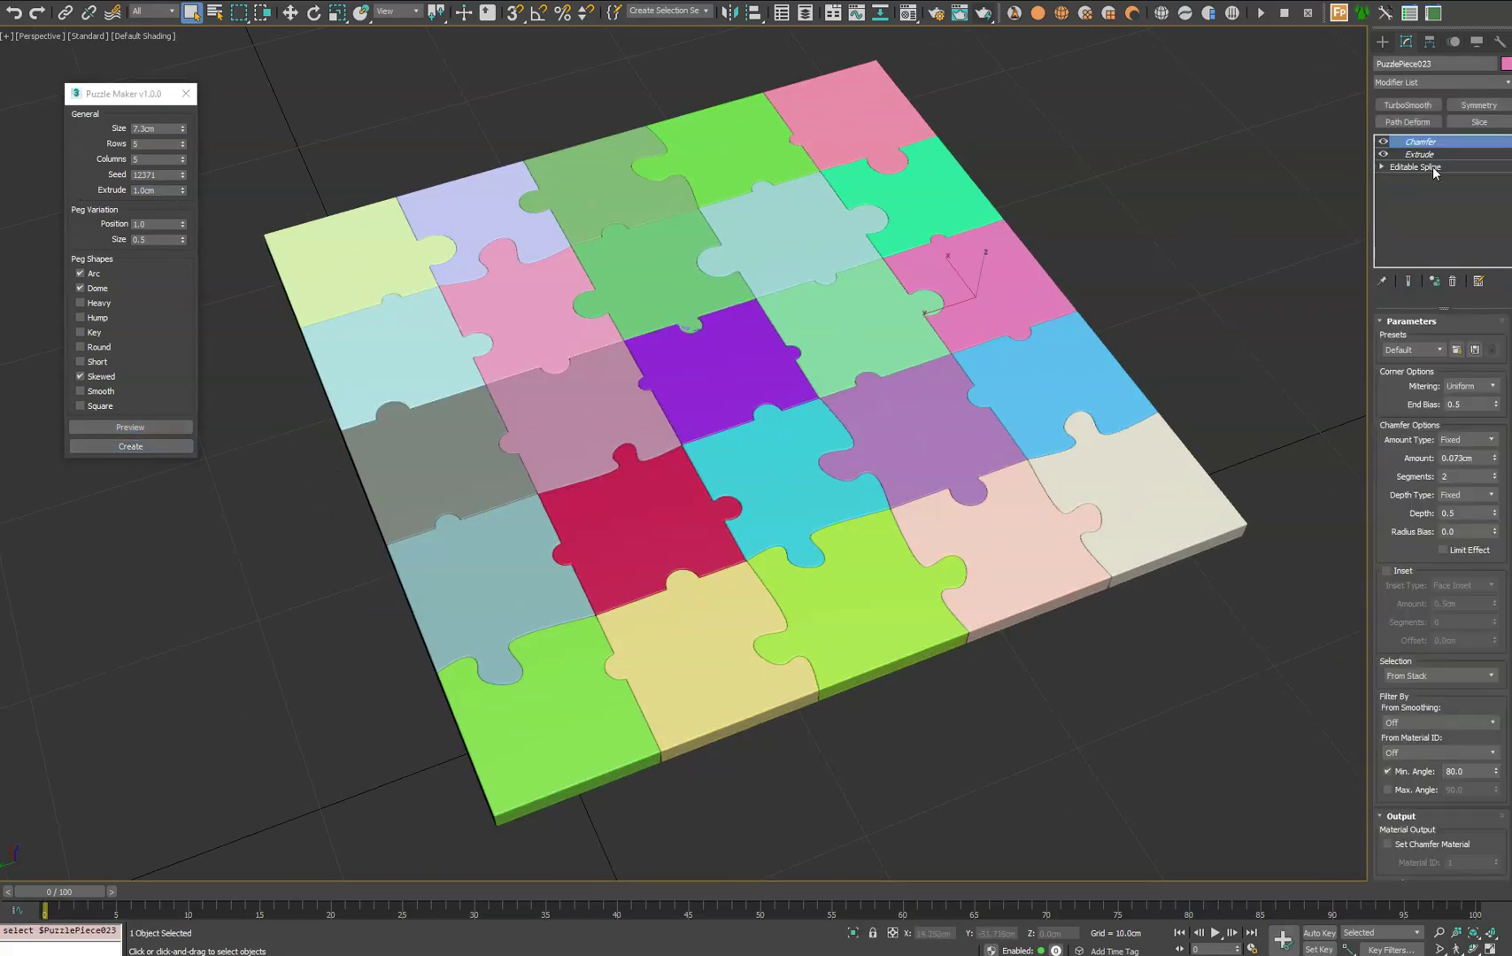
{"action": "left_click", "coordinate": [1428, 167]}
{"action": "left_click", "coordinate": [1421, 141]}
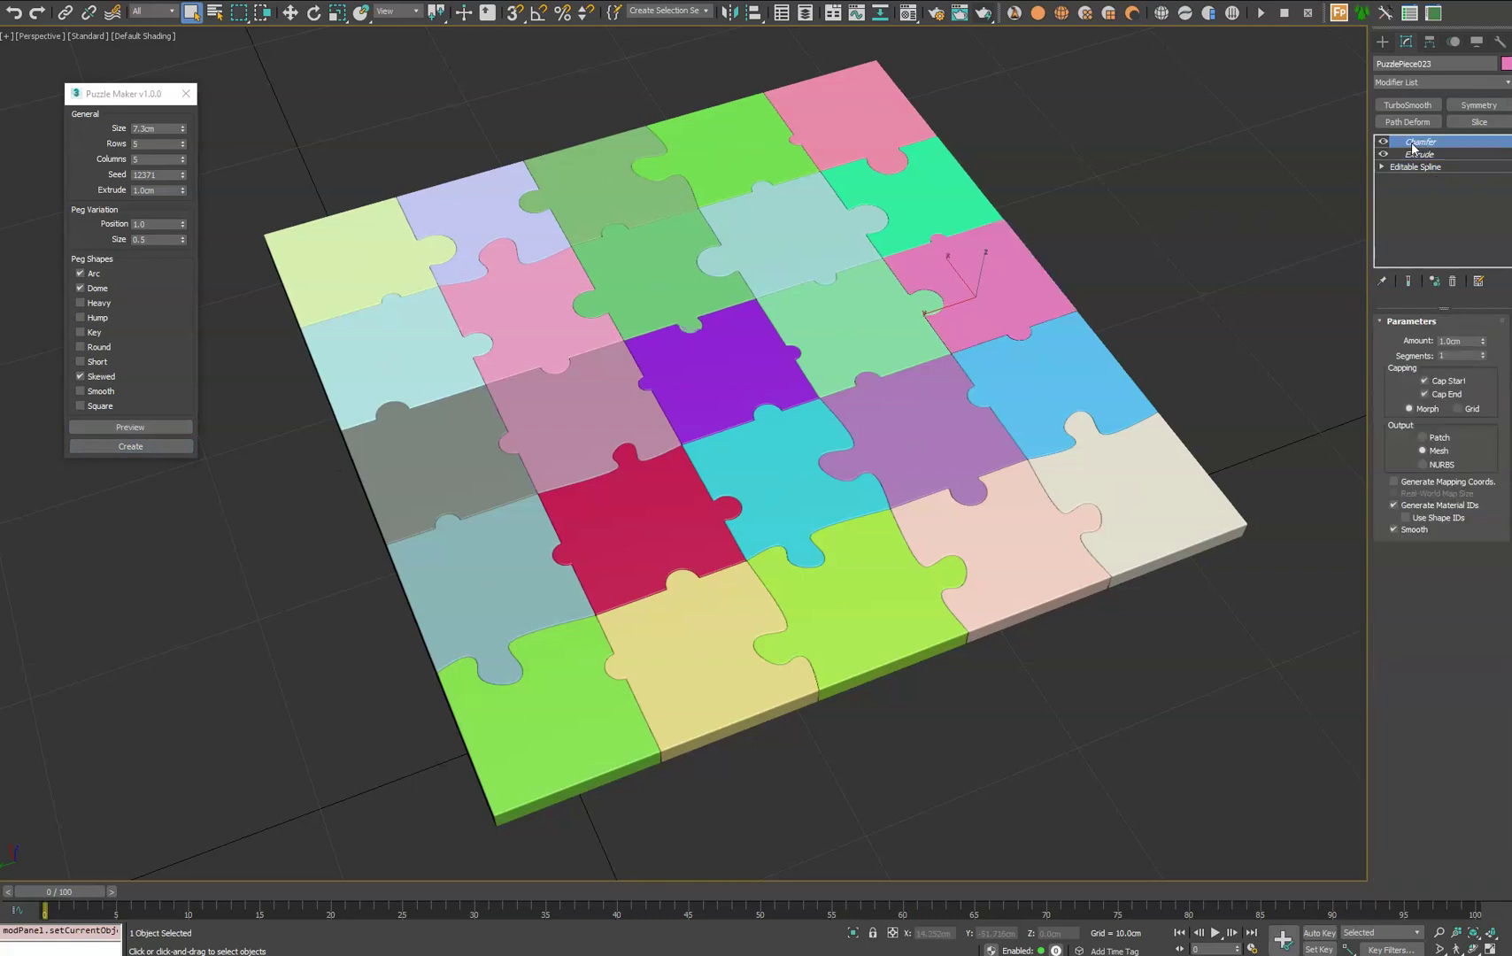
{"action": "left_click", "coordinate": [1028, 216]}
Select all the created puzzle pieces together
{"action": "left_click_drag", "start_coordinate": [486, 572], "coordinate": [324, 670]}
{"action": "middle_click_drag", "start_coordinate": [672, 513], "coordinate": [790, 496], "text": "alt"}
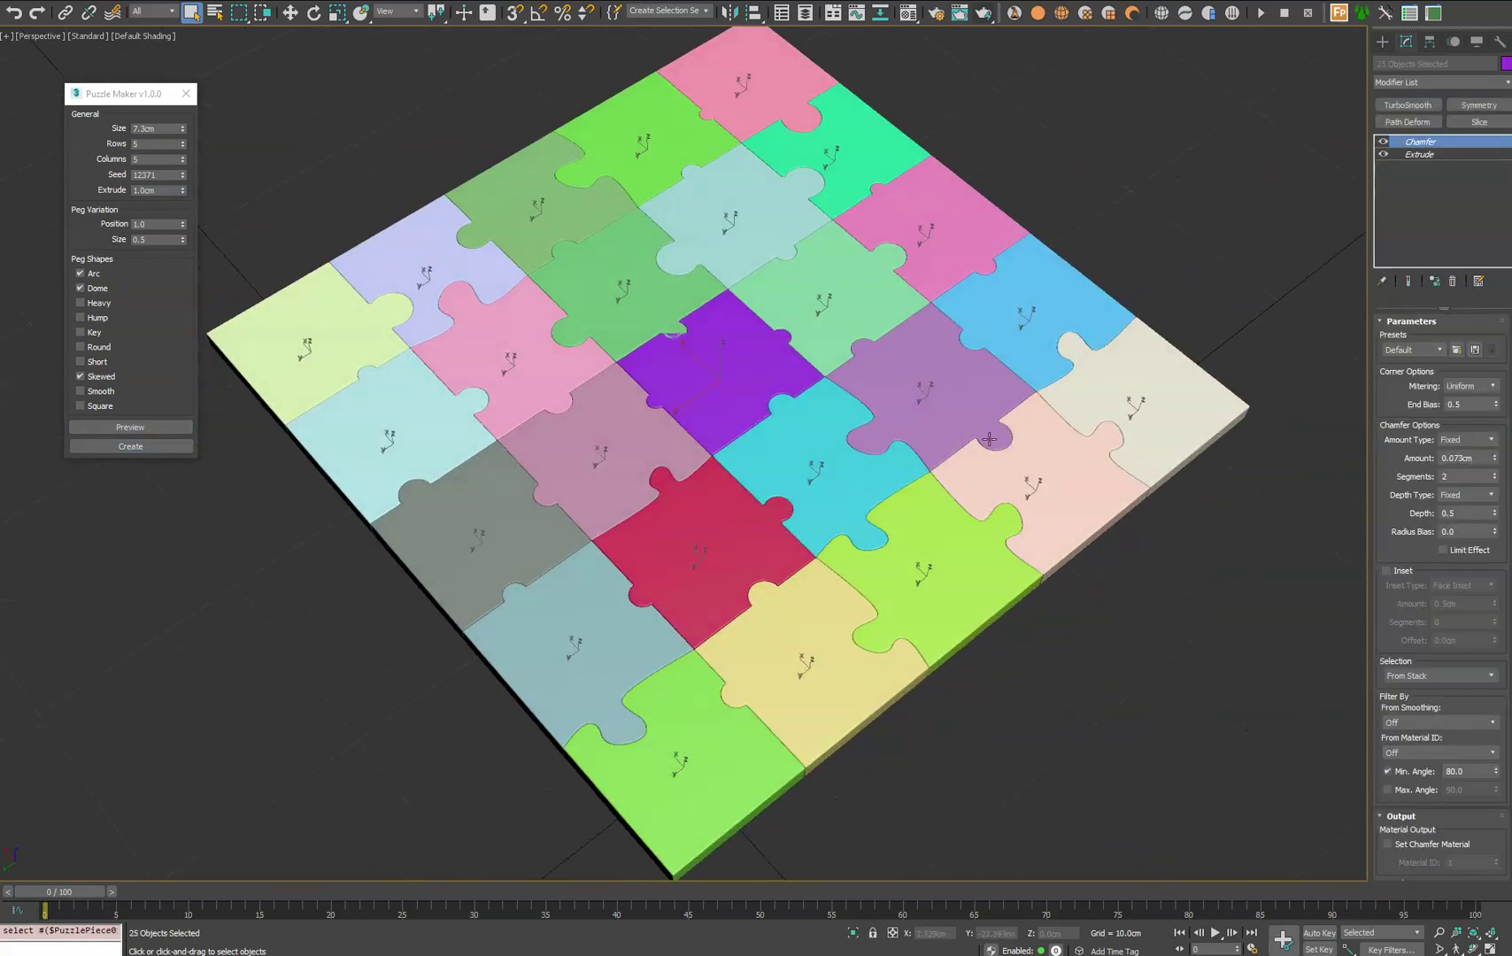
{"action": "middle_click_drag", "start_coordinate": [1033, 461], "coordinate": [951, 486], "text": "alt"}
{"action": "middle_click_drag", "start_coordinate": [858, 567], "coordinate": [867, 532], "text": "alt"}
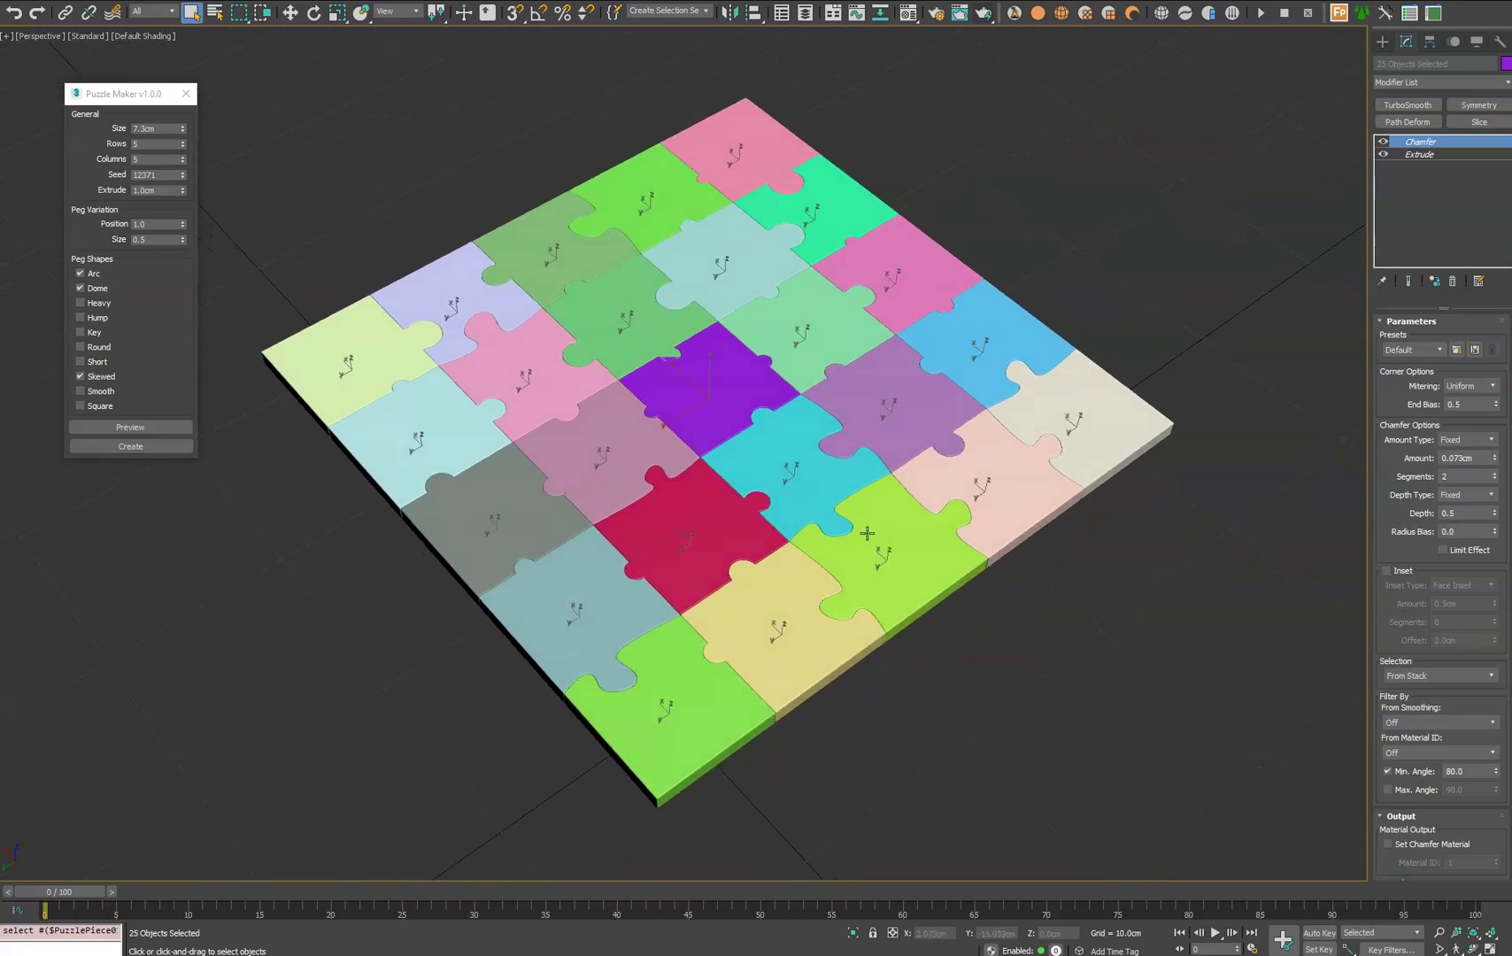